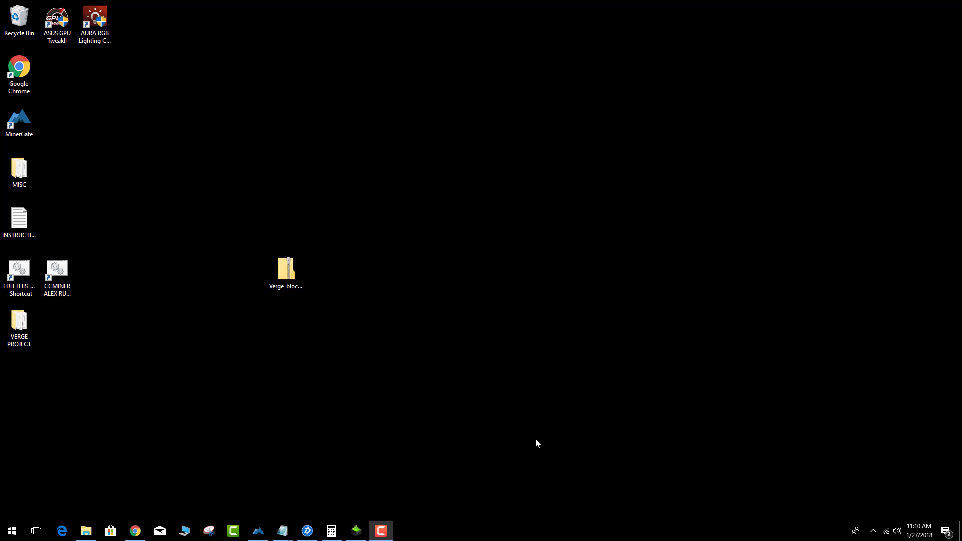
- Open the WALLET folder under Program Files\_MINING\VERGE on the C: drive in File Explorer
{"action": "left_click", "coordinate": [287, 410]}
{"action": "left_click", "coordinate": [86, 531]}
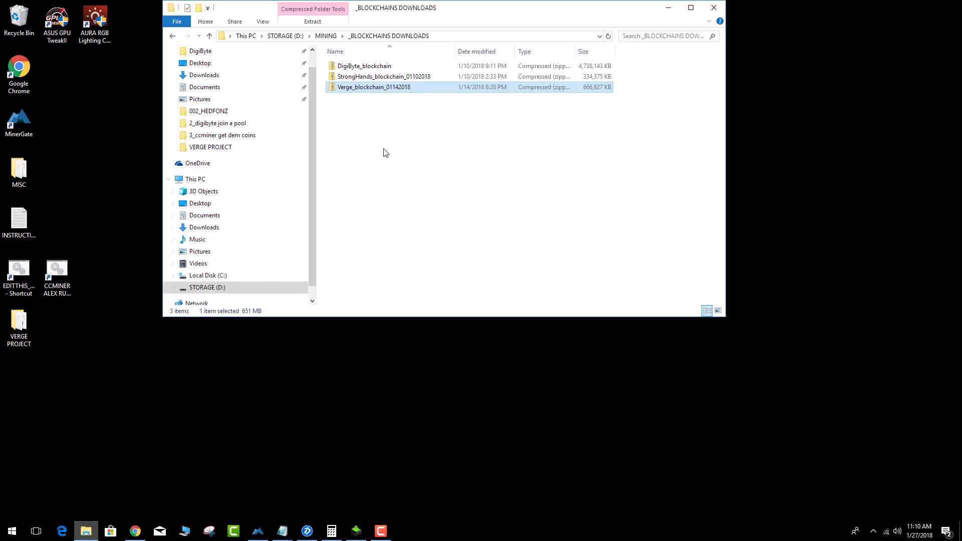
{"action": "left_click", "coordinate": [217, 220]}
{"action": "left_click", "coordinate": [228, 276]}
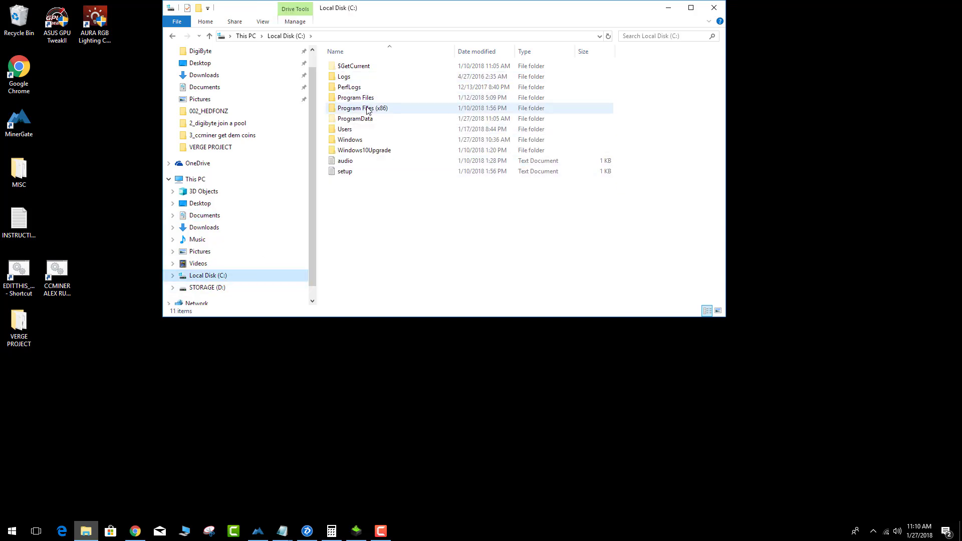
{"action": "double_click", "coordinate": [356, 97]}
{"action": "double_click", "coordinate": [351, 65]}
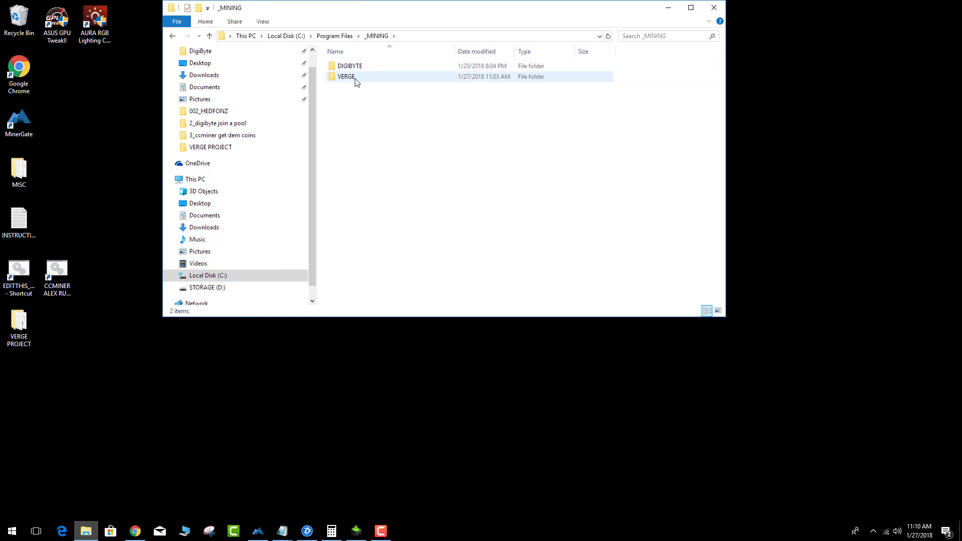
{"action": "double_click", "coordinate": [354, 76]}
{"action": "double_click", "coordinate": [353, 66]}
- Create a desktop shortcut to the VERGE-qt application
{"action": "right_click", "coordinate": [354, 77]}
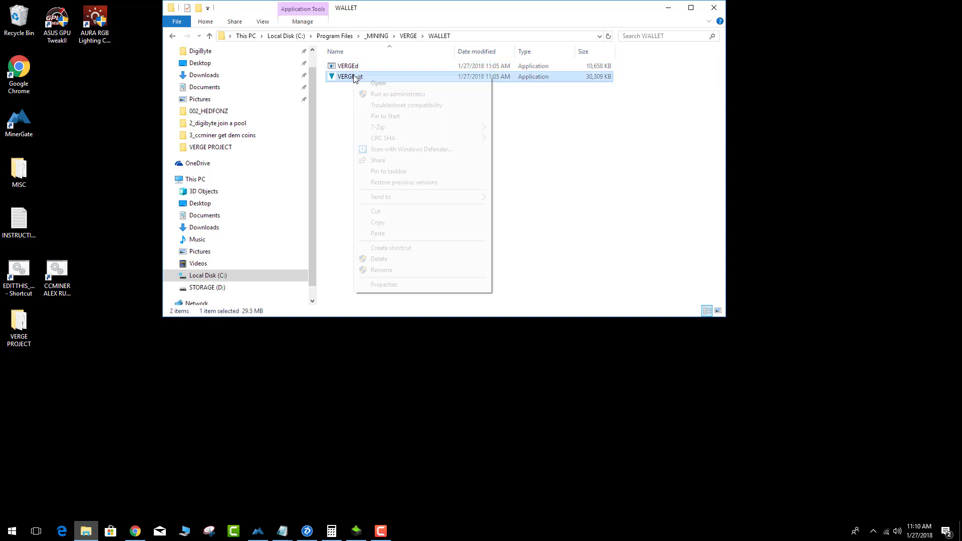
{"action": "mouse_move", "coordinate": [394, 200]}
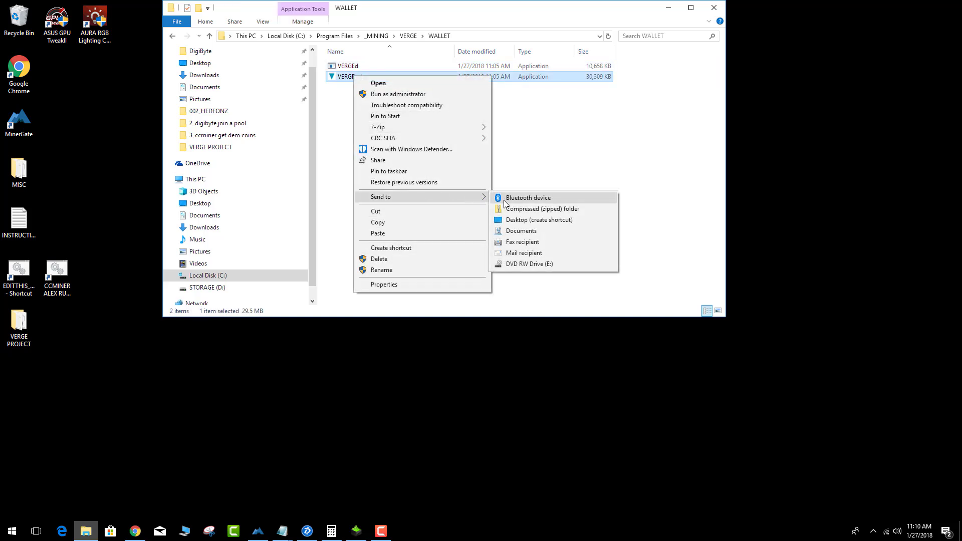
{"action": "left_click", "coordinate": [521, 220]}
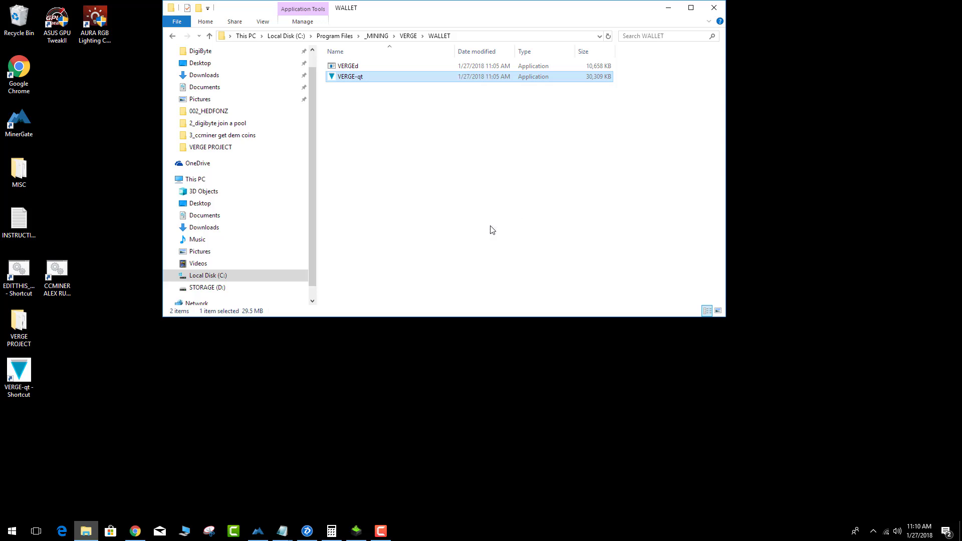
{"action": "left_click", "coordinate": [135, 446]}
- Rename the new VERGE-qt desktop shortcut to VERGE WALLET and close the folder window
{"action": "right_click", "coordinate": [34, 378]}
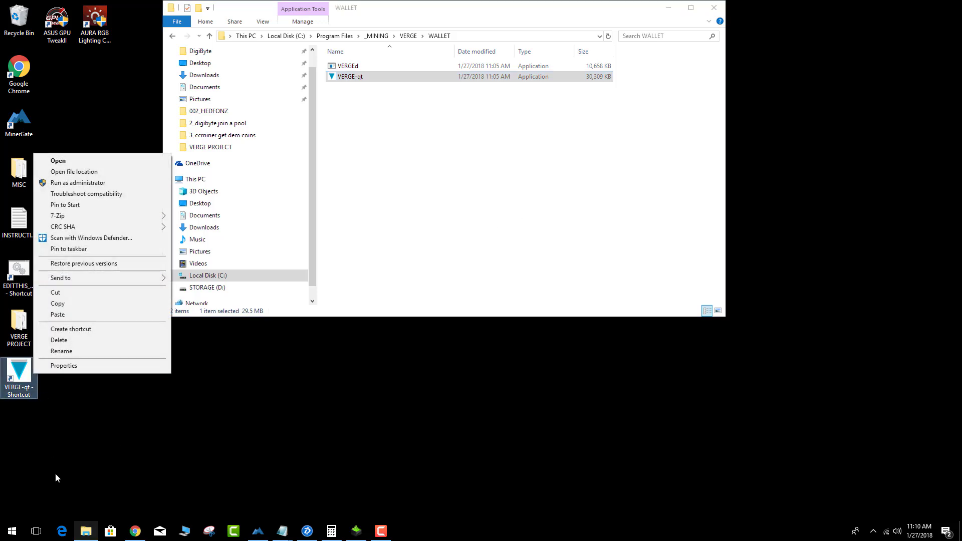
{"action": "left_click", "coordinate": [64, 353]}
{"action": "type", "text": "VERG"}
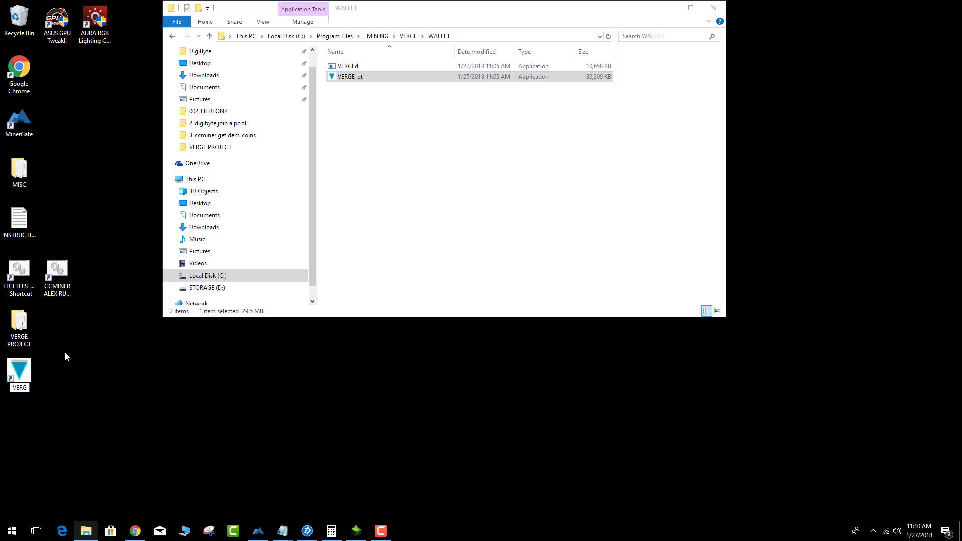
{"action": "type", "text": "E WALLET"}
{"action": "key", "text": "Return"}
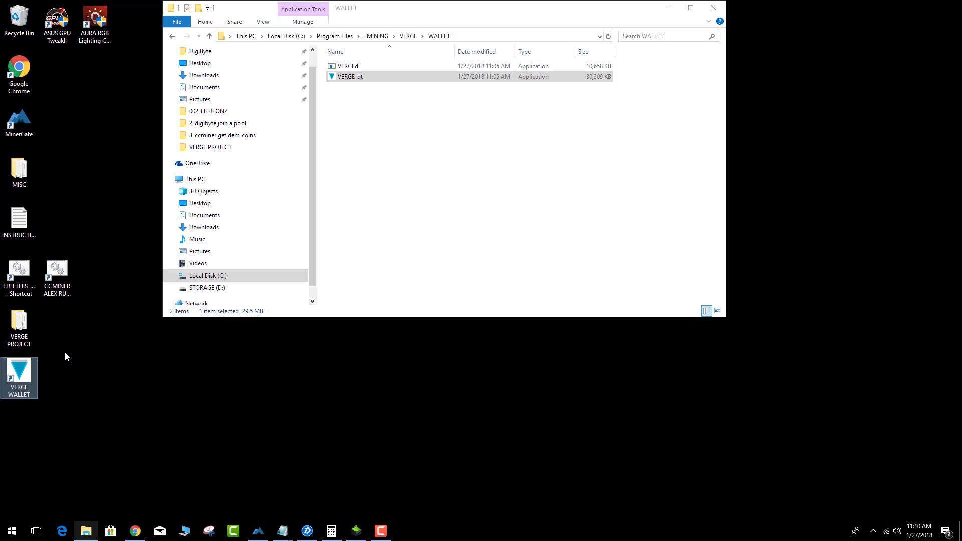
{"action": "left_click", "coordinate": [721, 7]}
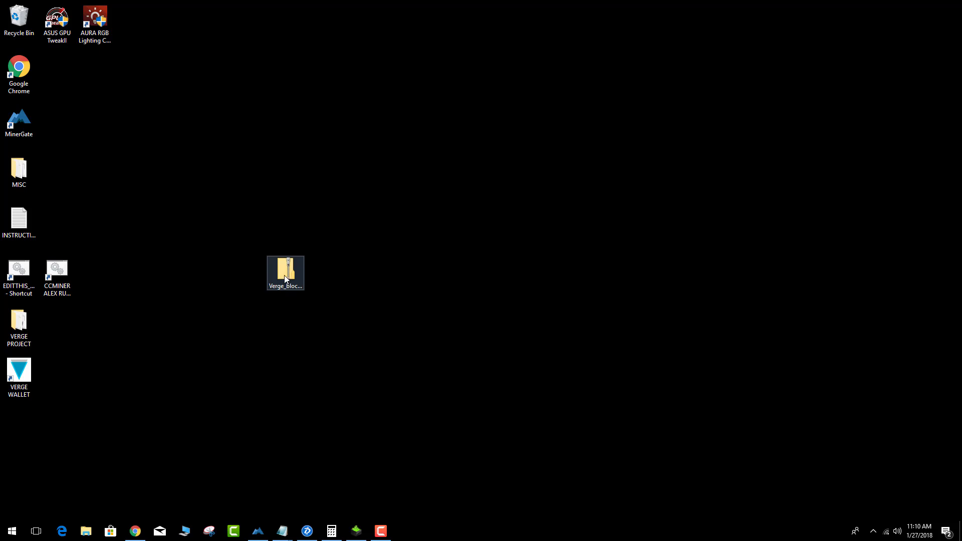
- Launch the Verge wallet from its desktop shortcut, let it load, and close it
{"action": "double_click", "coordinate": [26, 377]}
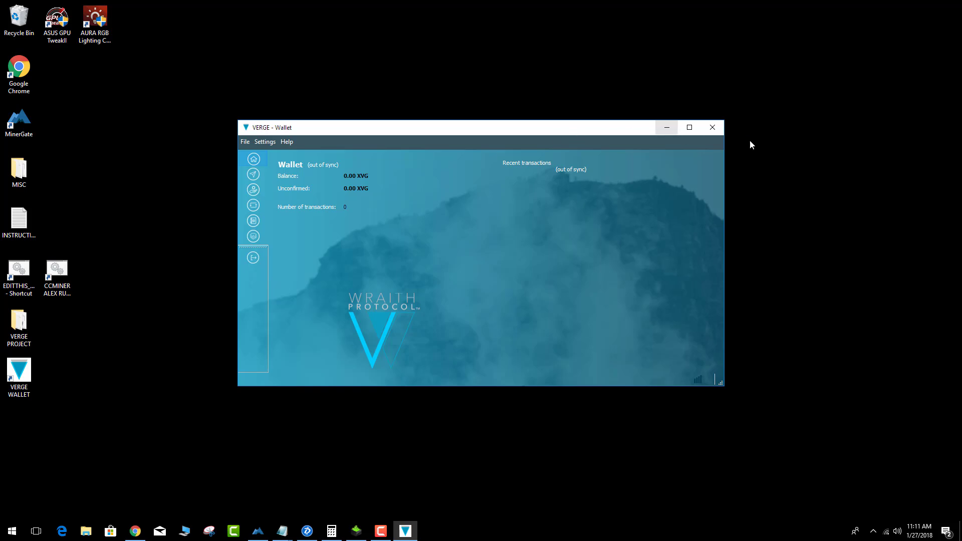
{"action": "left_click", "coordinate": [709, 127]}
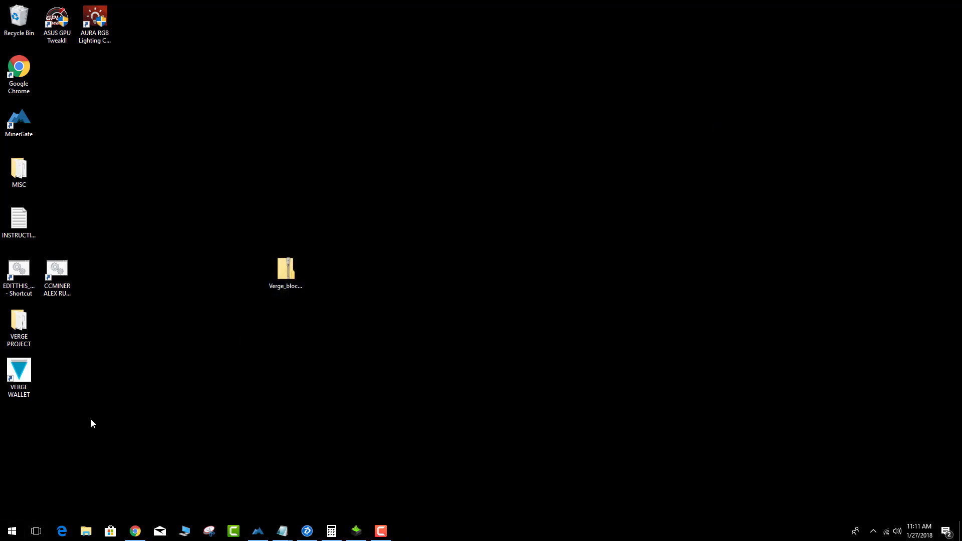
- Open the %APPDATA% location and go into its VERGE data folder
{"action": "left_click", "coordinate": [11, 535]}
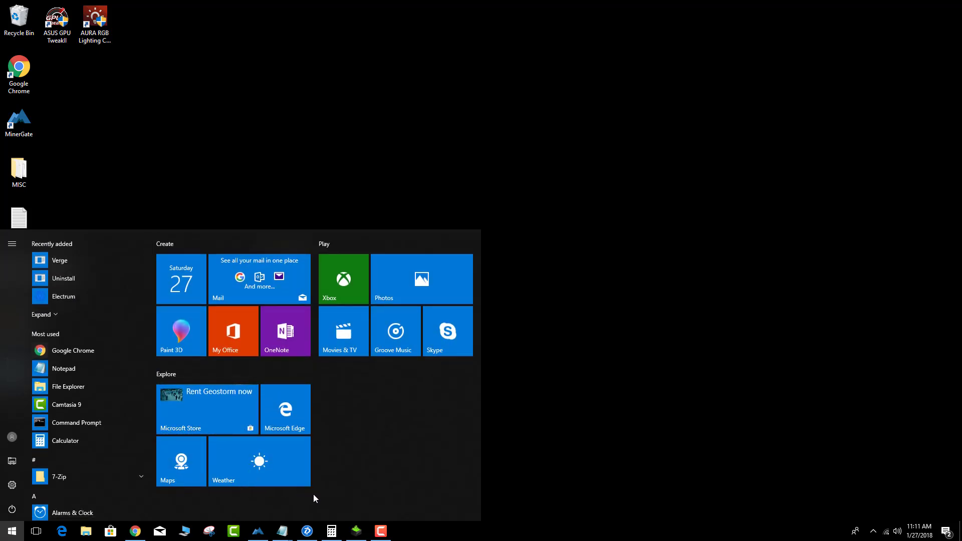
{"action": "left_click", "coordinate": [11, 531]}
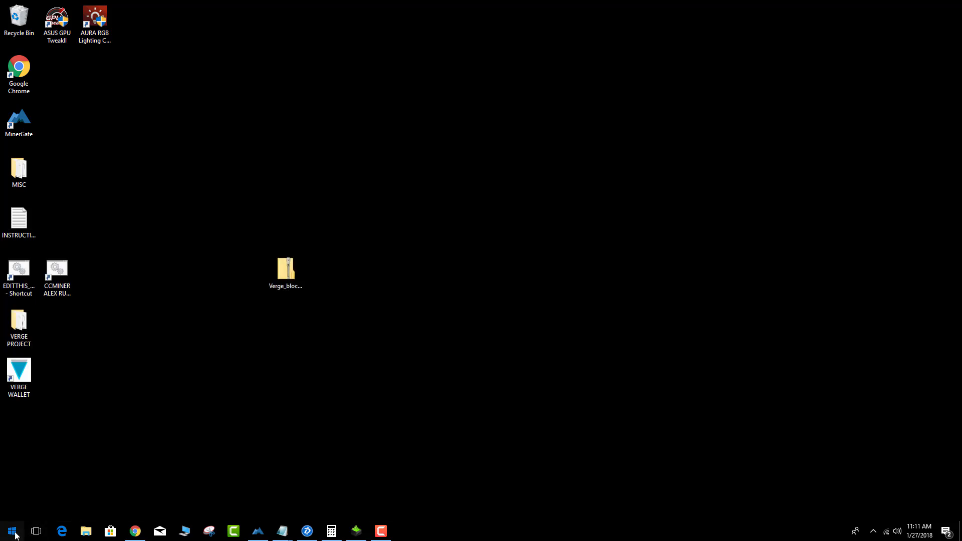
{"action": "left_click", "coordinate": [11, 531]}
{"action": "type", "text": "%AP"}
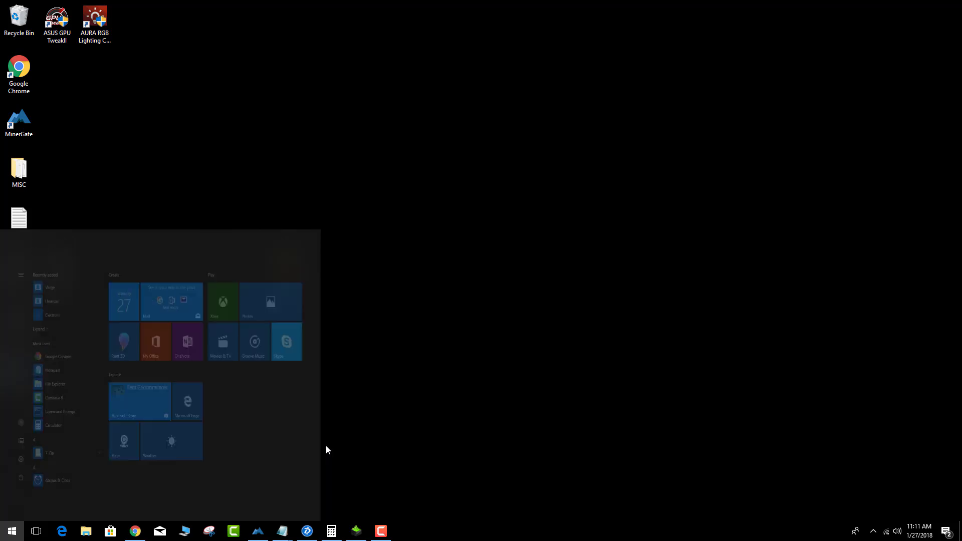
{"action": "type", "text": "PDA"}
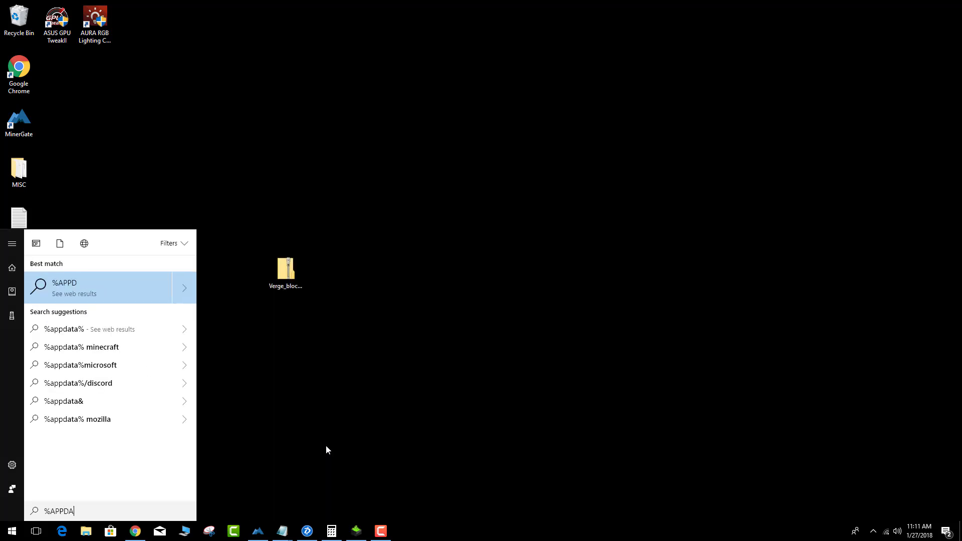
{"action": "type", "text": "TA%"}
{"action": "key", "text": "Return"}
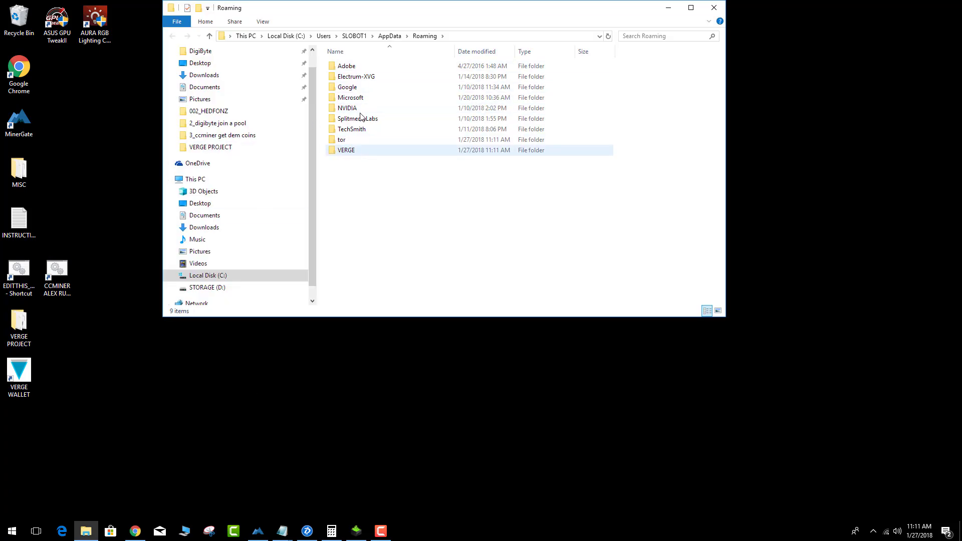
{"action": "double_click", "coordinate": [353, 151]}
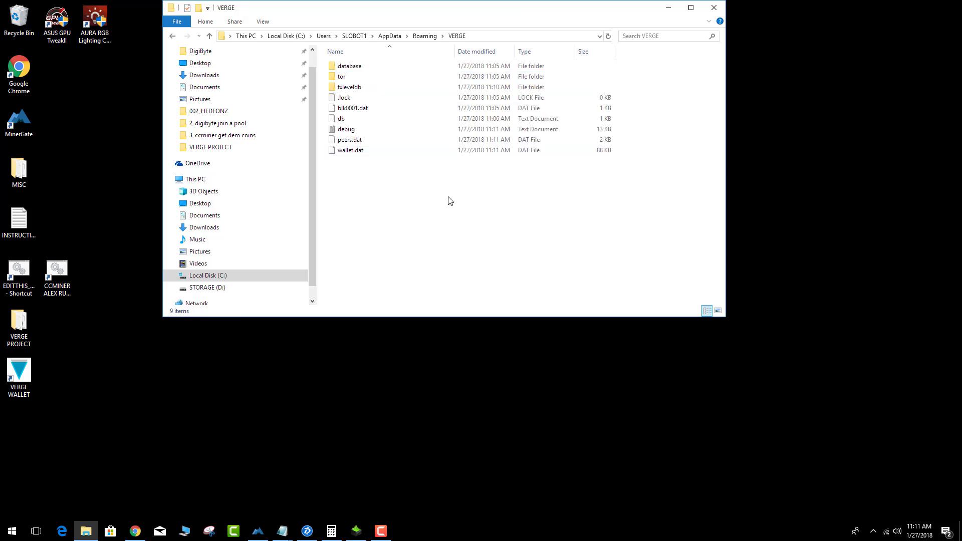
- Delete all files and folders in the VERGE data folder and dock its window to the right half of the screen
{"action": "left_click_drag", "start_coordinate": [449, 207], "coordinate": [333, 59]}
{"action": "right_click", "coordinate": [381, 131]}
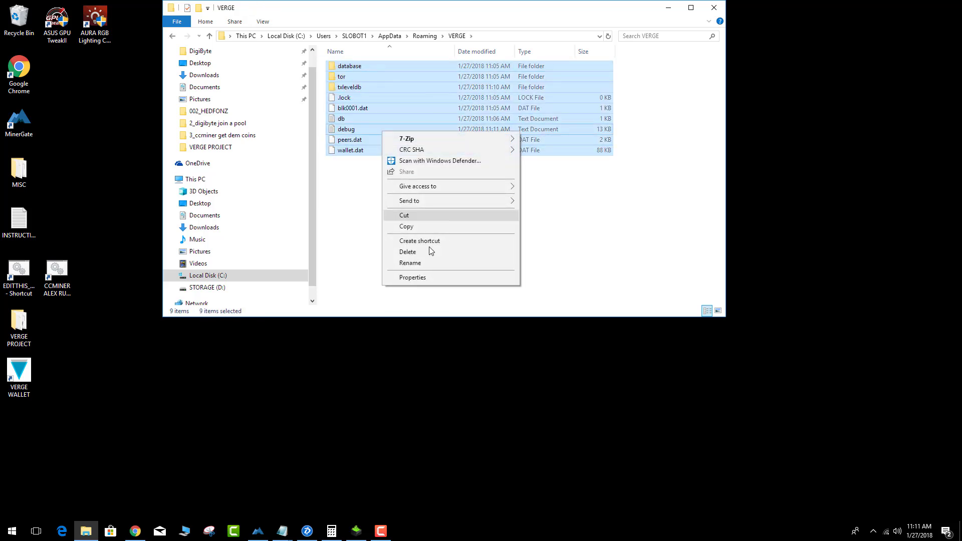
{"action": "left_click", "coordinate": [422, 253]}
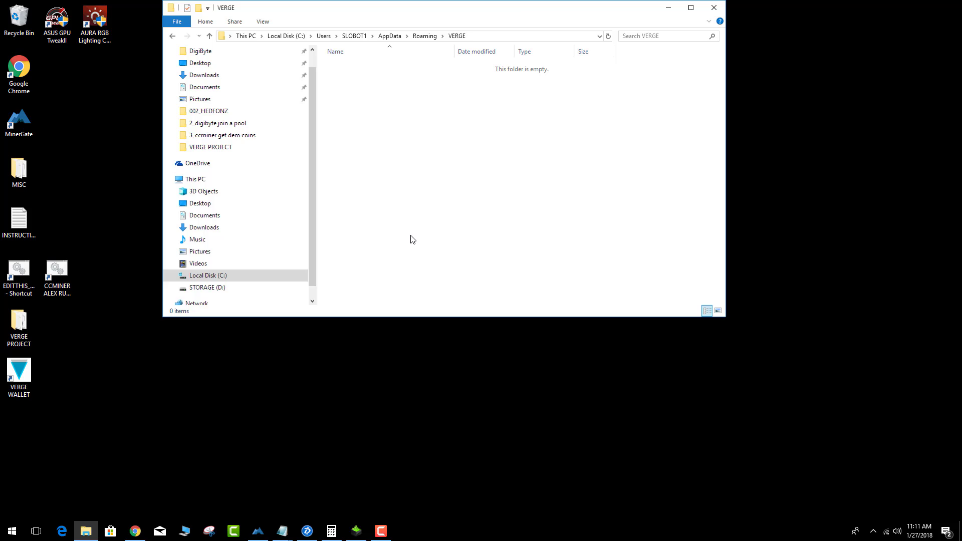
{"action": "left_click_drag", "start_coordinate": [353, 4], "coordinate": [959, 125]}
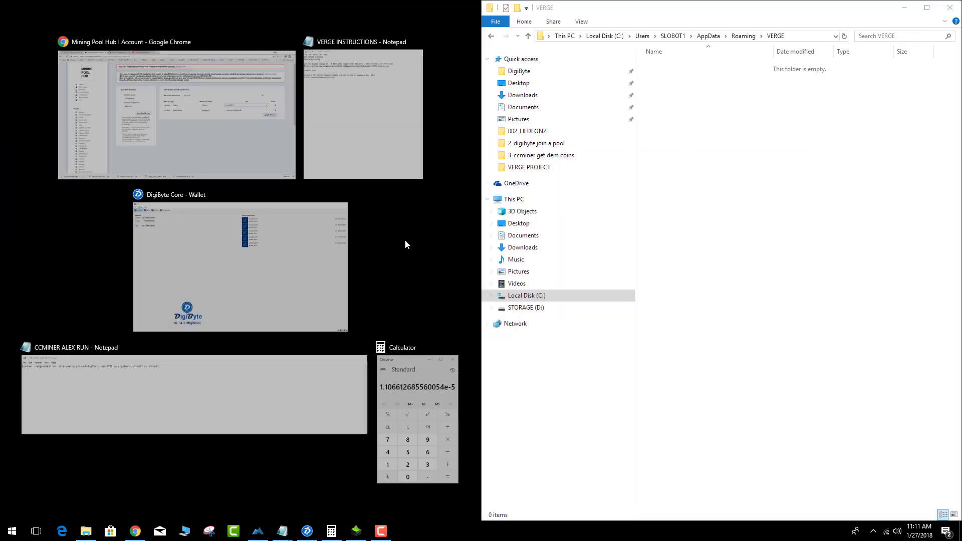
{"action": "left_click", "coordinate": [333, 234]}
- Move the Verge_blockchain_01142018 archive higher on the desktop and try to extract its contents
{"action": "left_click_drag", "start_coordinate": [288, 270], "coordinate": [284, 165]}
{"action": "right_click", "coordinate": [284, 165]}
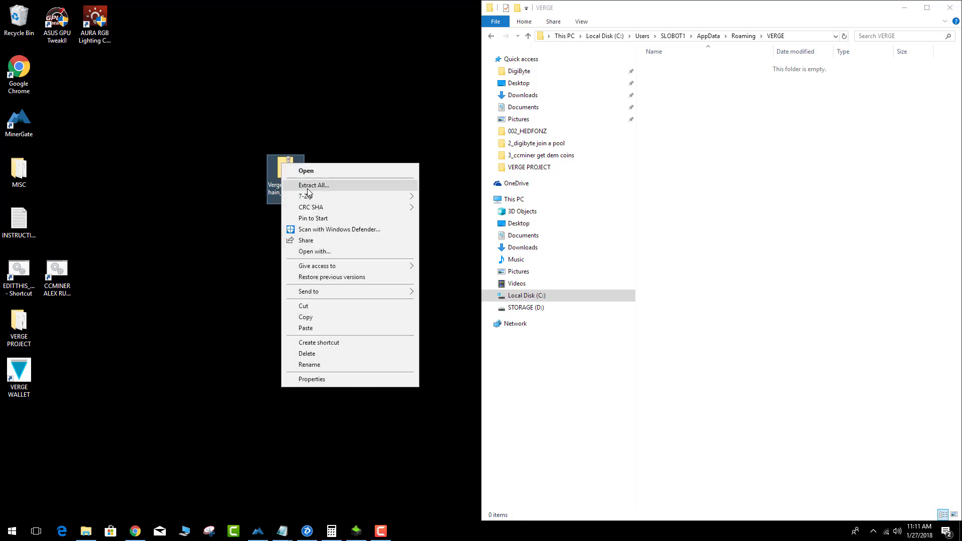
{"action": "left_click", "coordinate": [300, 184]}
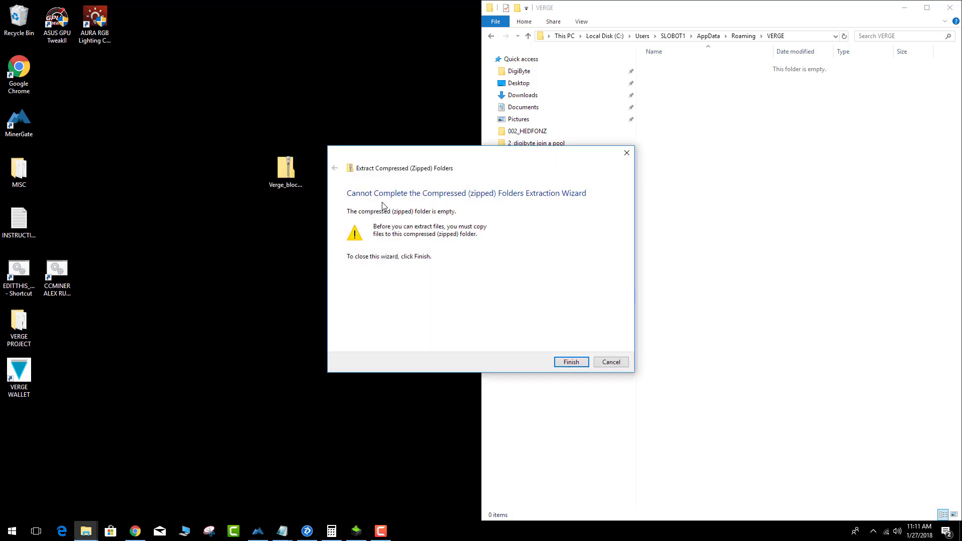
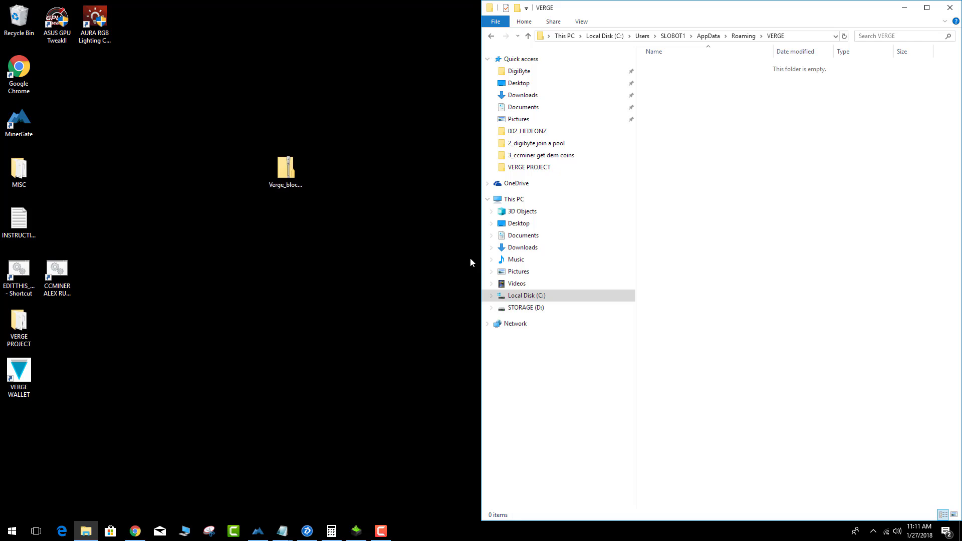
{"action": "left_click", "coordinate": [381, 531]}
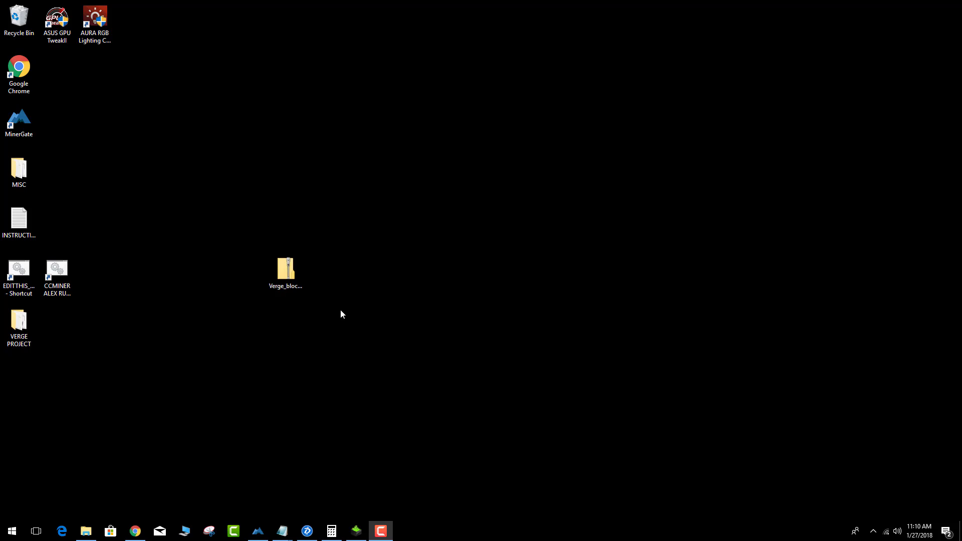
{"action": "left_click", "coordinate": [311, 425]}
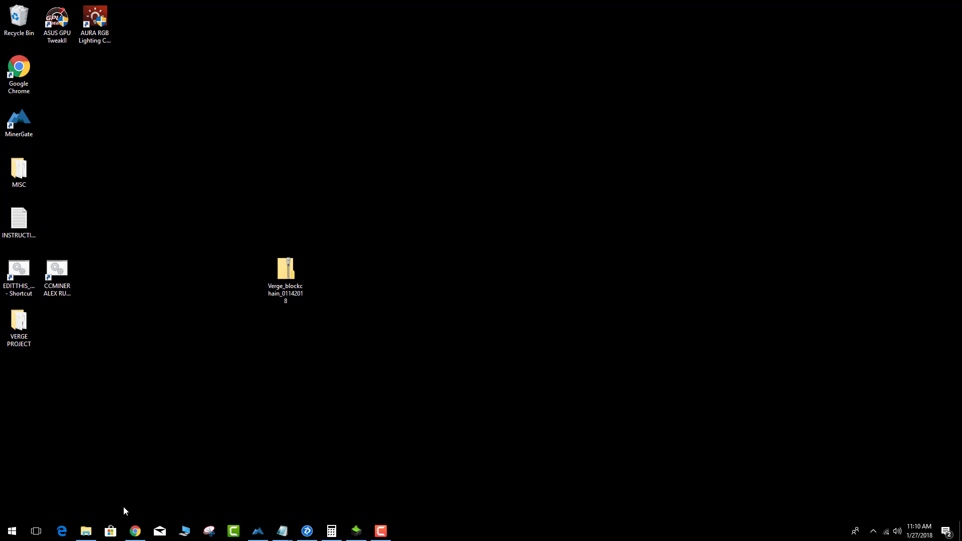
- Browse File Explorer to C:\Program Files\_MINING\VERGE\WALLET
{"action": "left_click", "coordinate": [87, 531]}
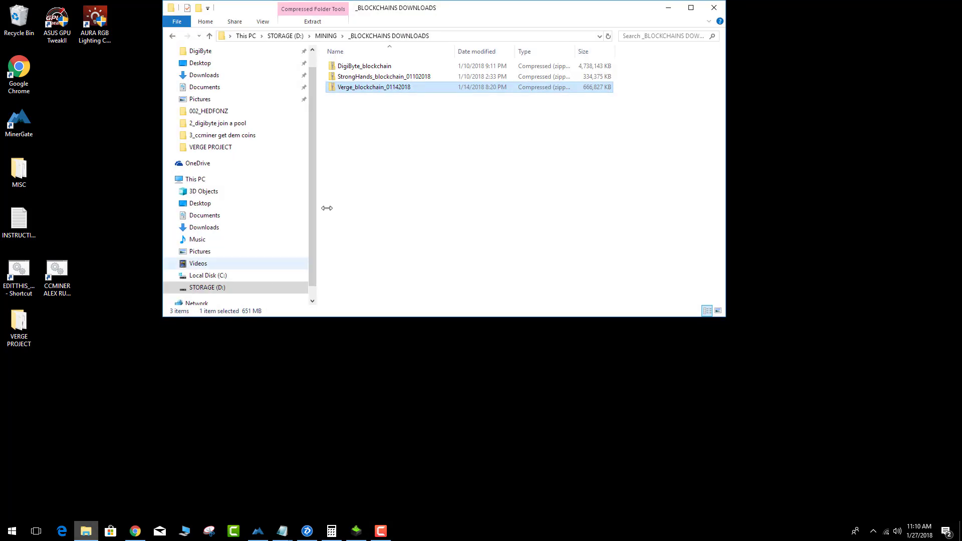
{"action": "left_click", "coordinate": [211, 215]}
{"action": "left_click", "coordinate": [223, 276]}
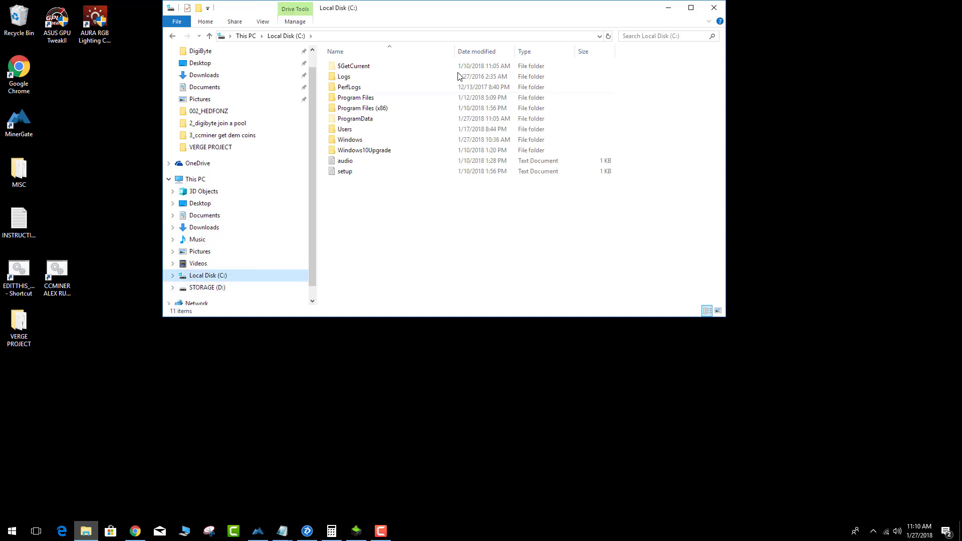
{"action": "double_click", "coordinate": [356, 97]}
{"action": "left_click", "coordinate": [353, 67]}
{"action": "double_click", "coordinate": [353, 66]}
{"action": "double_click", "coordinate": [354, 77]}
{"action": "double_click", "coordinate": [353, 67]}
- Send a shortcut of the VERGE-qt application to the desktop
{"action": "right_click", "coordinate": [355, 78]}
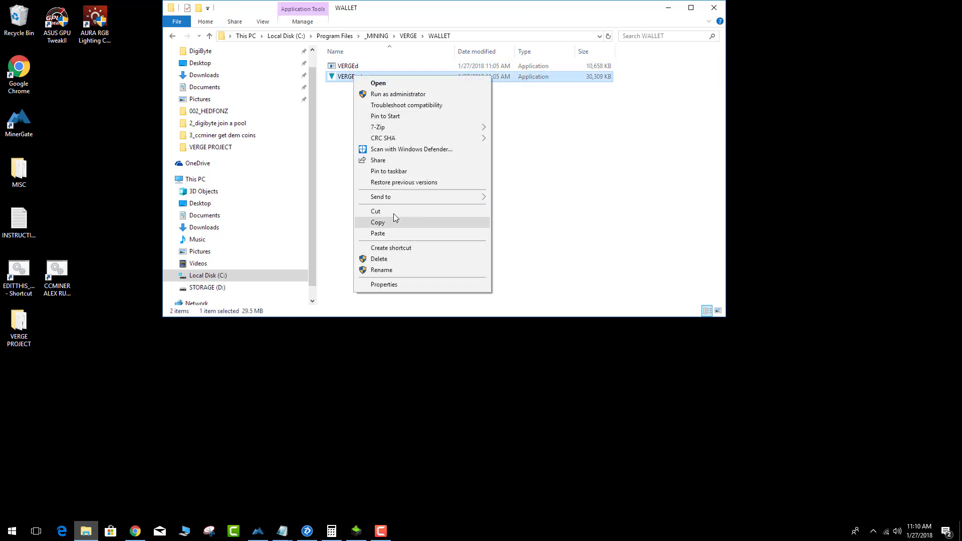
{"action": "mouse_move", "coordinate": [393, 200]}
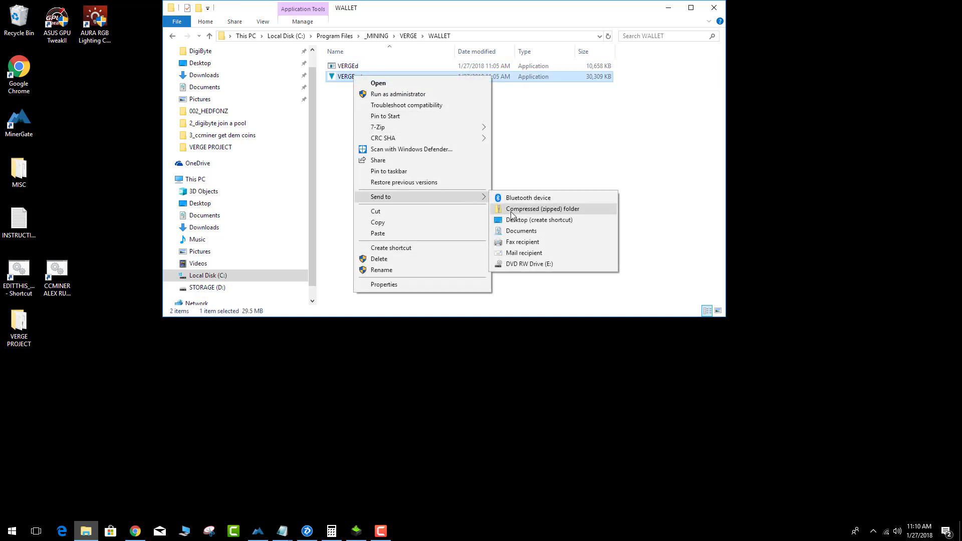
{"action": "left_click", "coordinate": [515, 220]}
{"action": "left_click", "coordinate": [143, 445]}
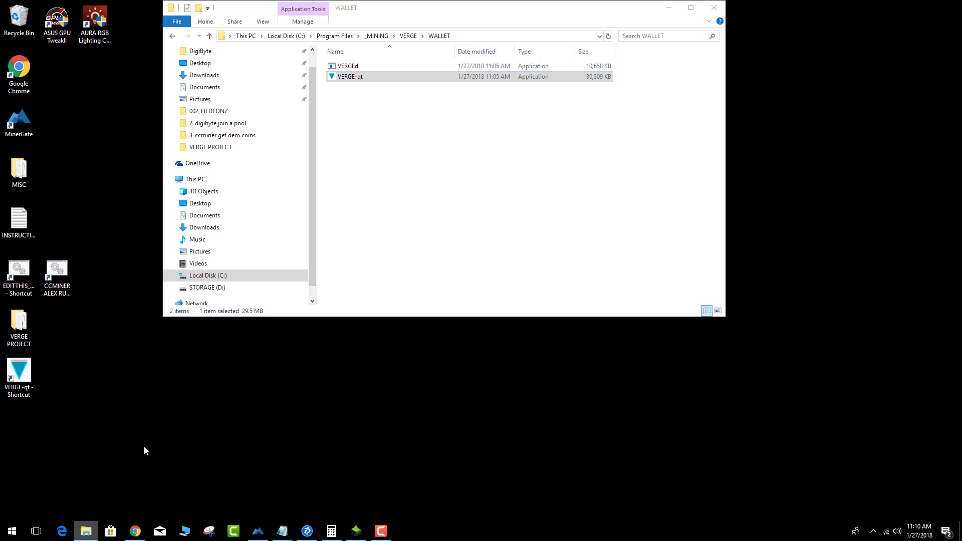
- Rename the VERGE-qt desktop shortcut to VERGE WALLET and close the WALLET folder window
{"action": "right_click", "coordinate": [34, 375]}
{"action": "left_click", "coordinate": [64, 351]}
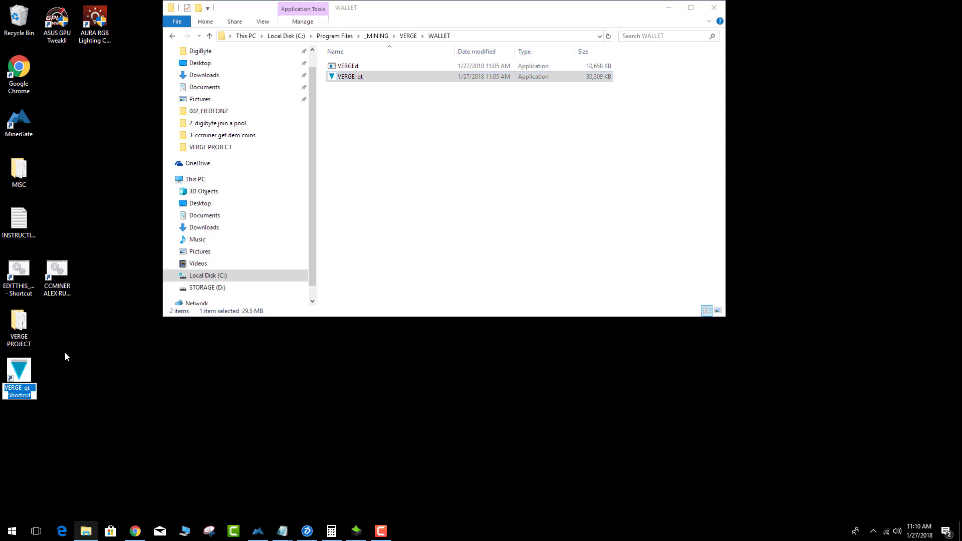
{"action": "type", "text": "VERGE WALLE"}
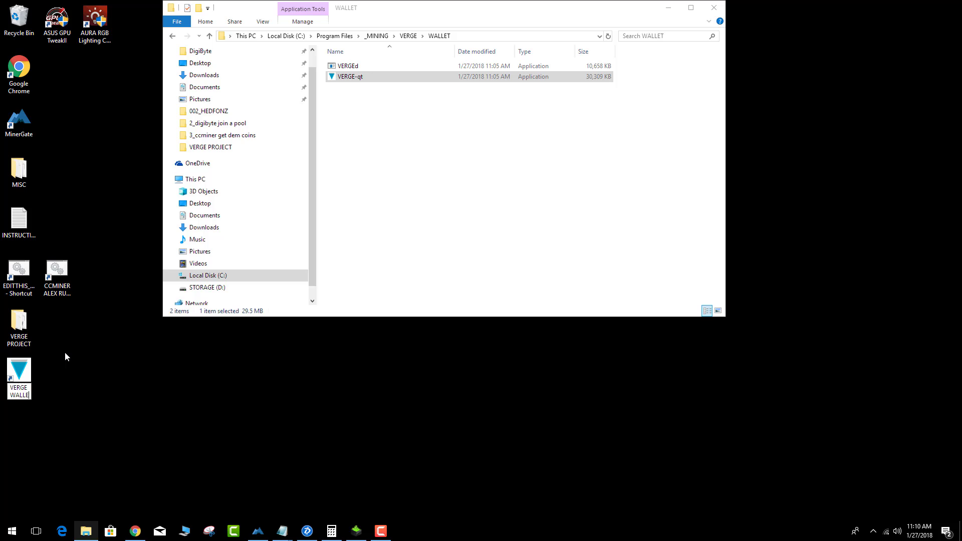
{"action": "type", "text": "T"}
{"action": "key", "text": "Return"}
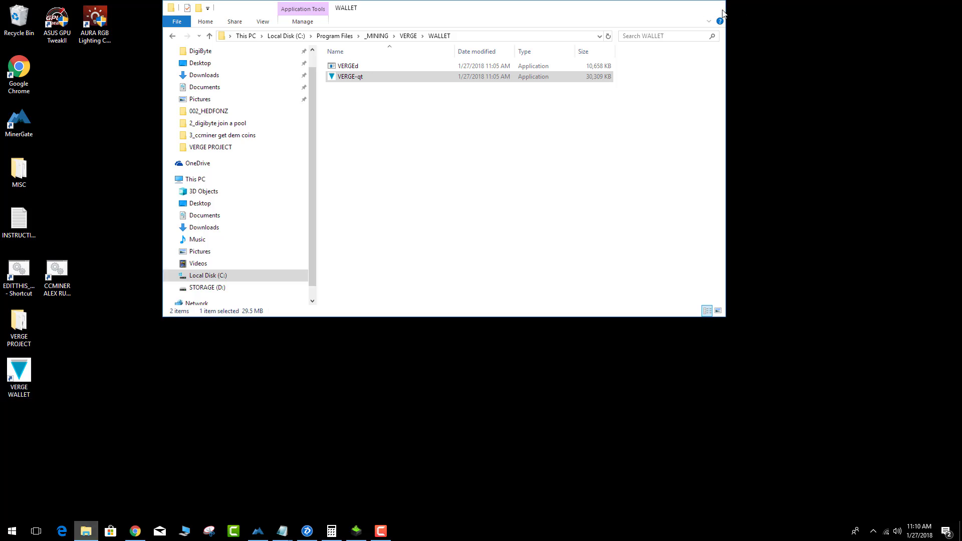
{"action": "left_click", "coordinate": [712, 6]}
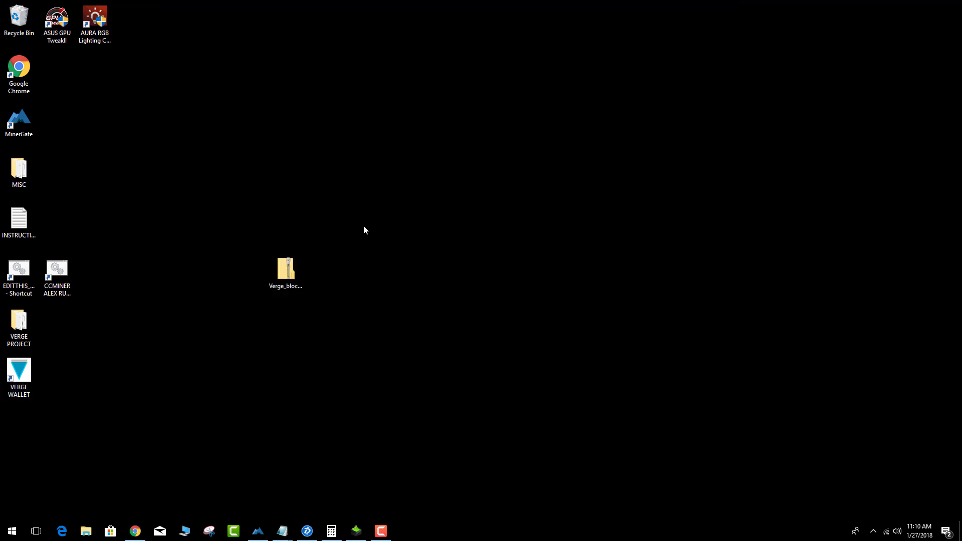
- Launch the Verge wallet from its desktop shortcut, let it load, and close it
{"action": "double_click", "coordinate": [26, 374]}
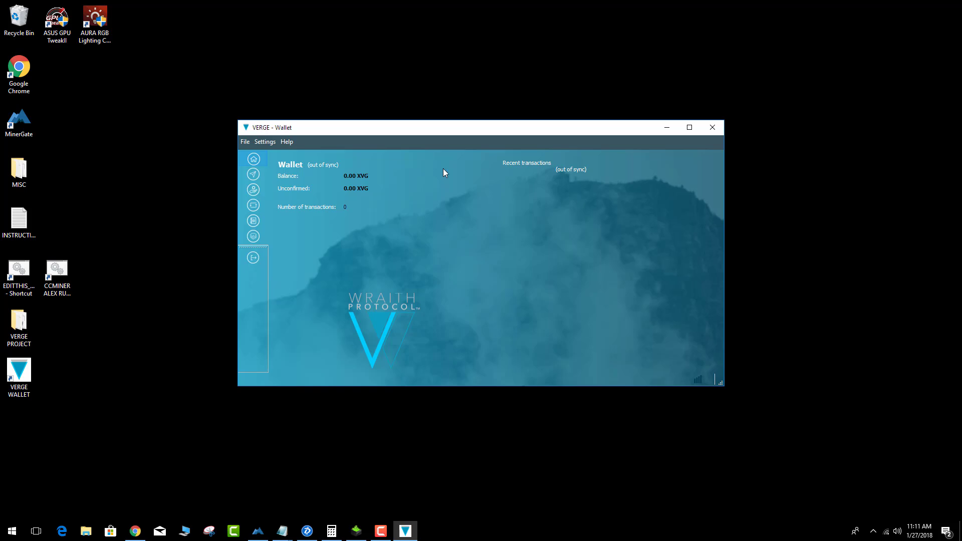
{"action": "left_click", "coordinate": [706, 128]}
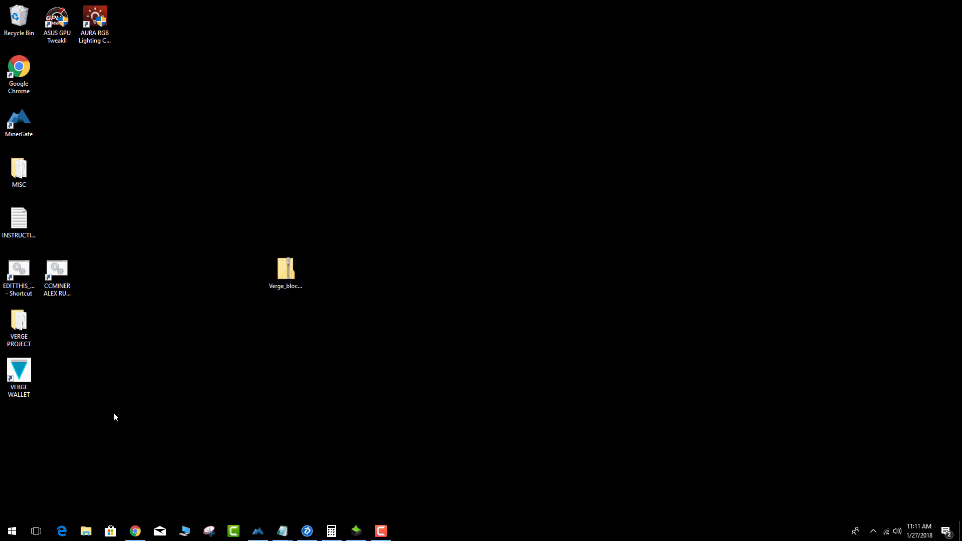
- Open the %APPDATA% folder through Windows search and enter its VERGE subfolder
{"action": "left_click", "coordinate": [11, 533]}
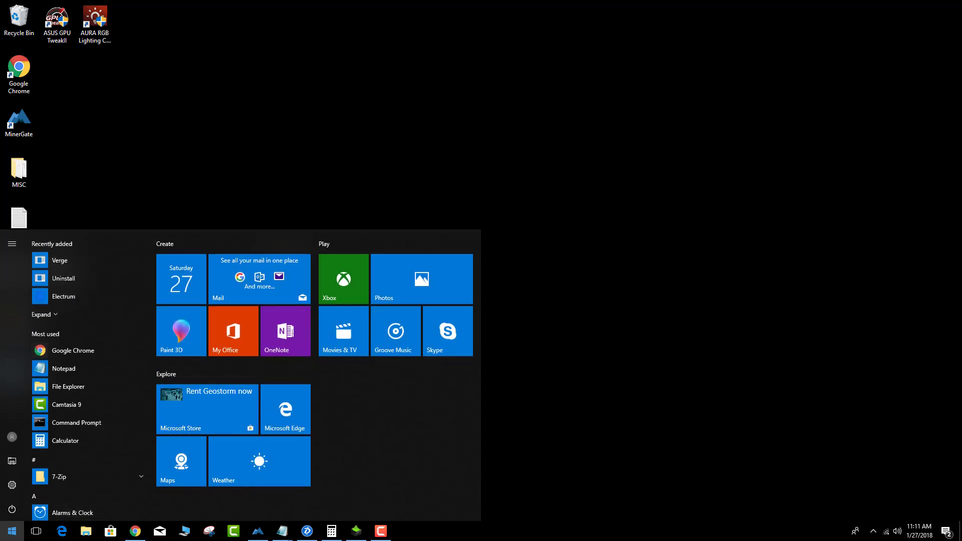
{"action": "left_click", "coordinate": [14, 534]}
{"action": "left_click", "coordinate": [13, 533]}
{"action": "type", "text": "%AP"}
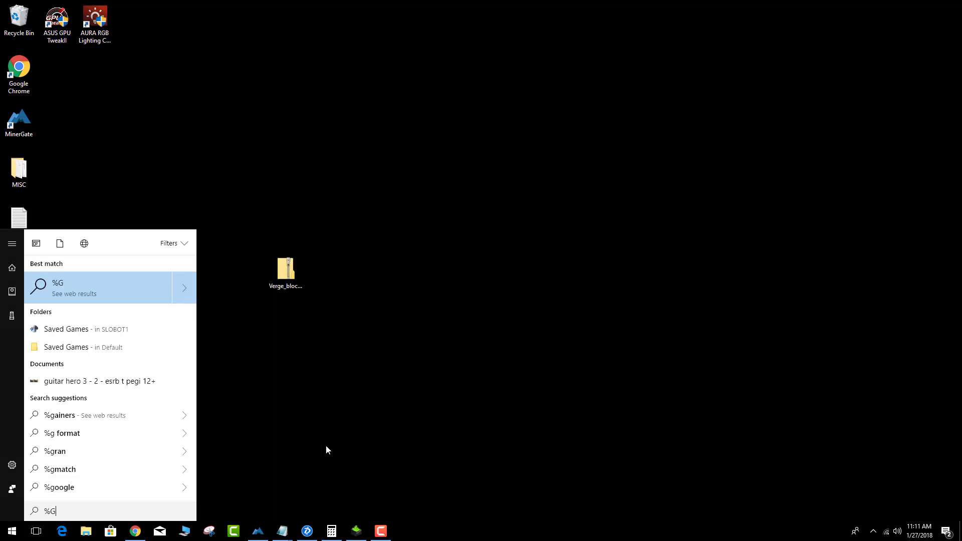
{"action": "type", "text": "PDATA%"}
{"action": "key", "text": "Return"}
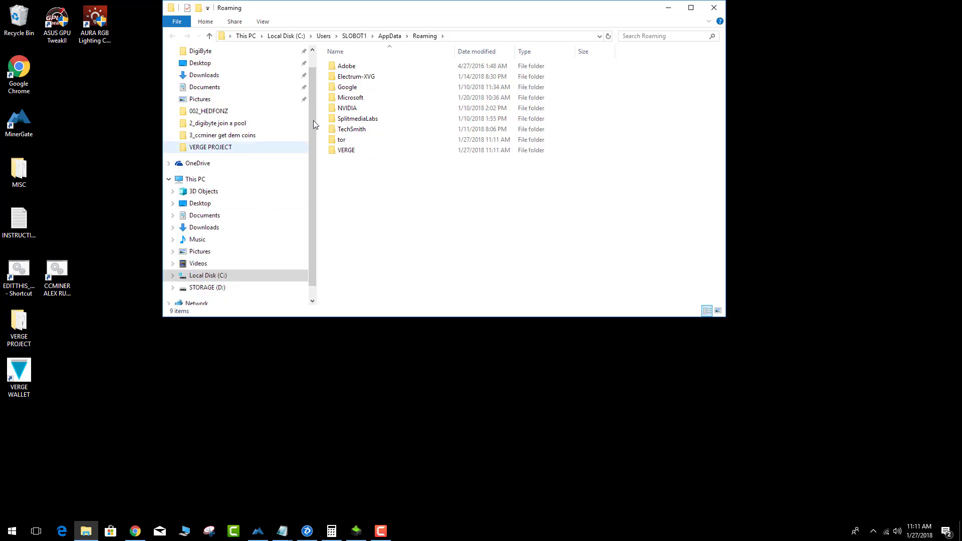
{"action": "double_click", "coordinate": [353, 153]}
- Delete everything inside the Roaming\VERGE folder and dock its window to the right half of the screen
{"action": "left_click_drag", "start_coordinate": [450, 122], "coordinate": [390, 203]}
{"action": "key", "text": "ctrl+a"}
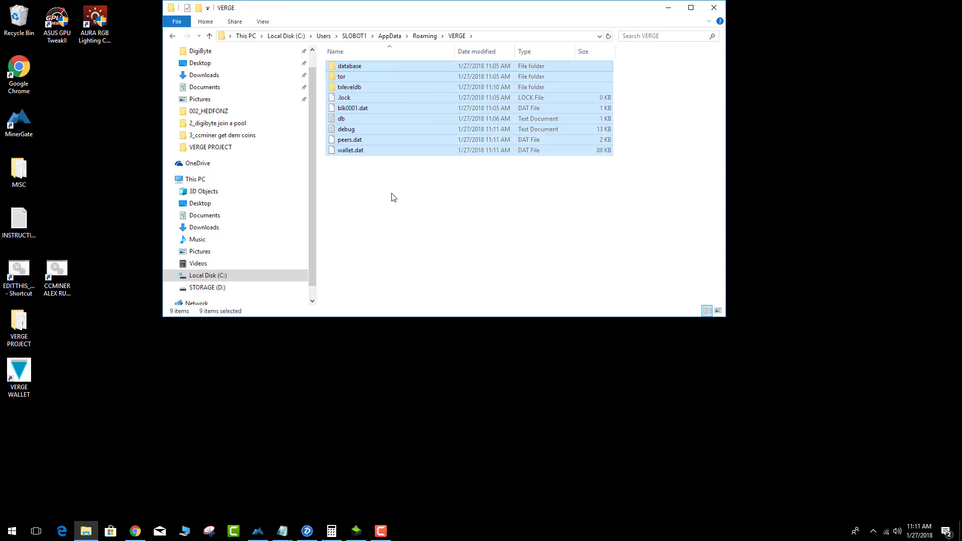
{"action": "right_click", "coordinate": [383, 131]}
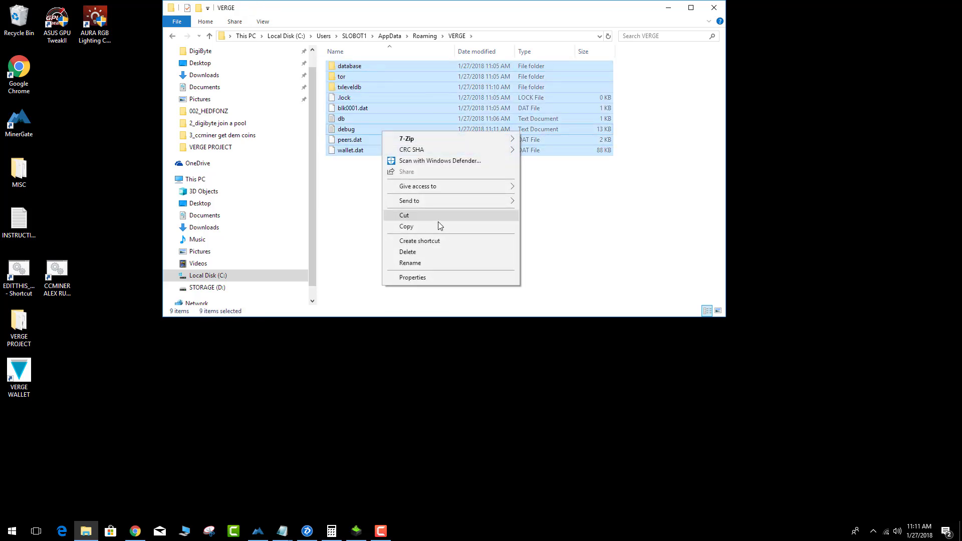
{"action": "left_click", "coordinate": [424, 252]}
{"action": "left_click_drag", "start_coordinate": [357, 9], "coordinate": [959, 150]}
{"action": "left_click", "coordinate": [426, 194]}
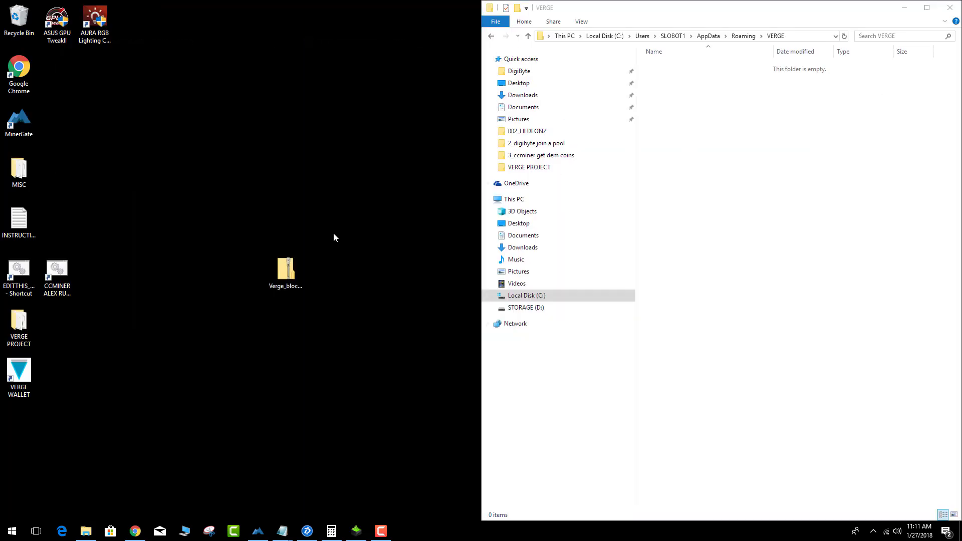
- Try to extract the Verge_blockchain_01142018 archive after moving it up the desktop
{"action": "left_click_drag", "start_coordinate": [295, 274], "coordinate": [284, 165]}
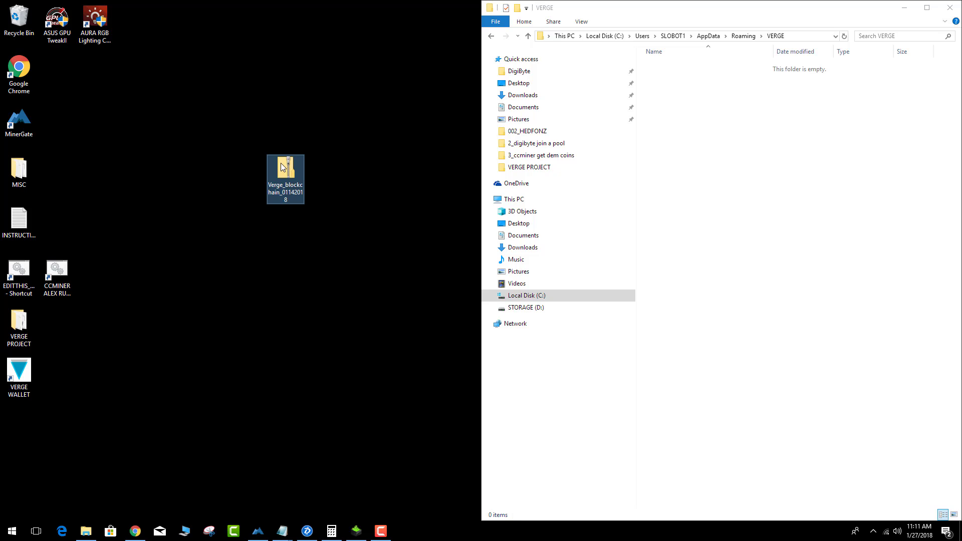
{"action": "right_click", "coordinate": [280, 164]}
{"action": "left_click", "coordinate": [328, 188]}
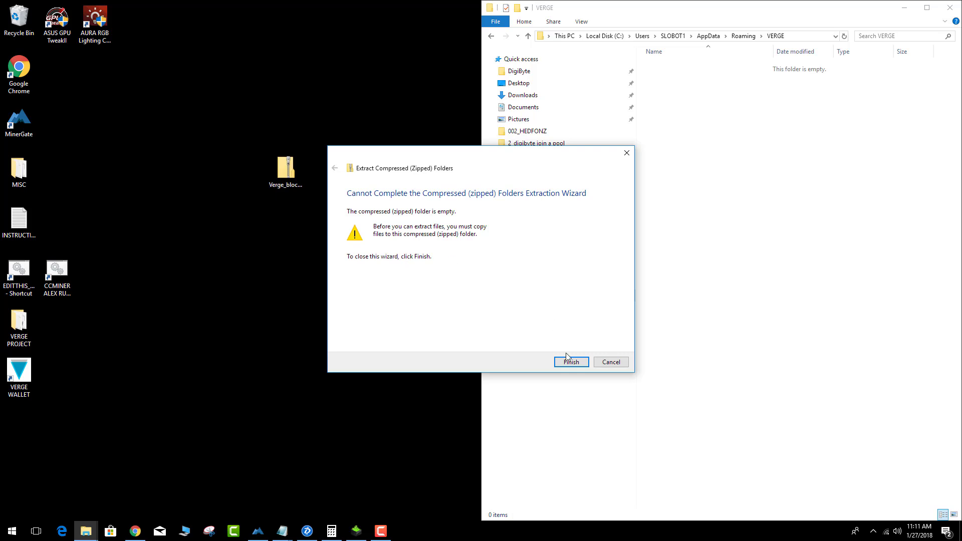
{"action": "left_click", "coordinate": [613, 364]}
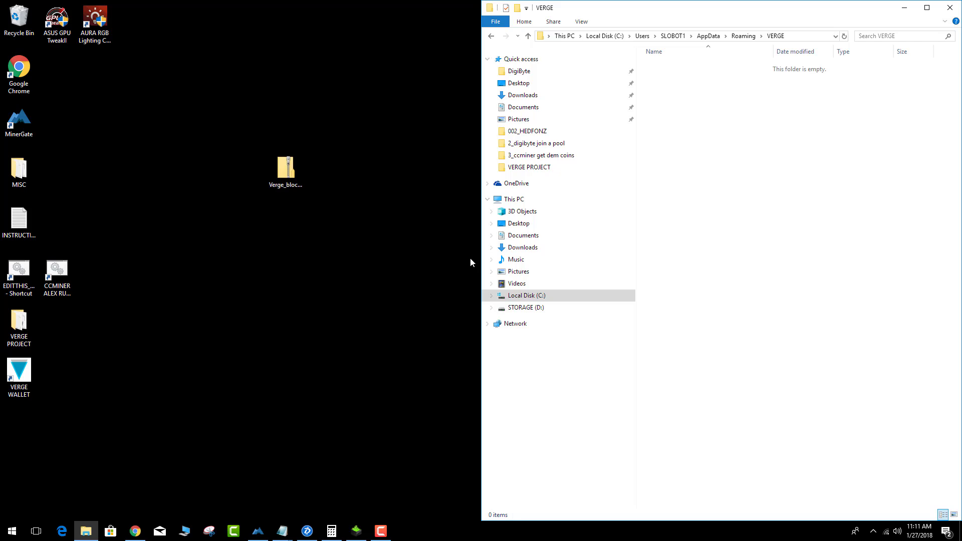
- Bring the Roaming folder window back onto the desktop
{"action": "left_click", "coordinate": [381, 530]}
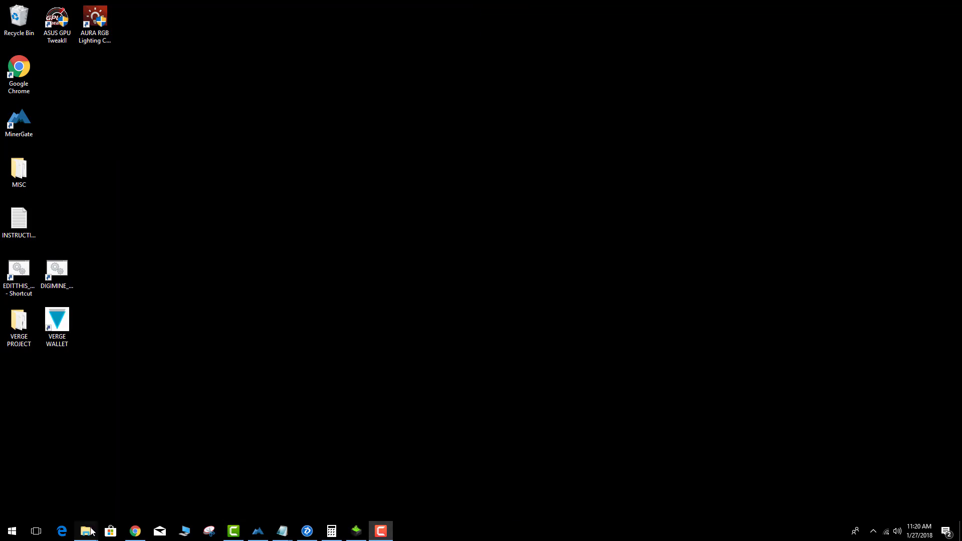
{"action": "right_click", "coordinate": [86, 530]}
{"action": "left_click", "coordinate": [83, 482]}
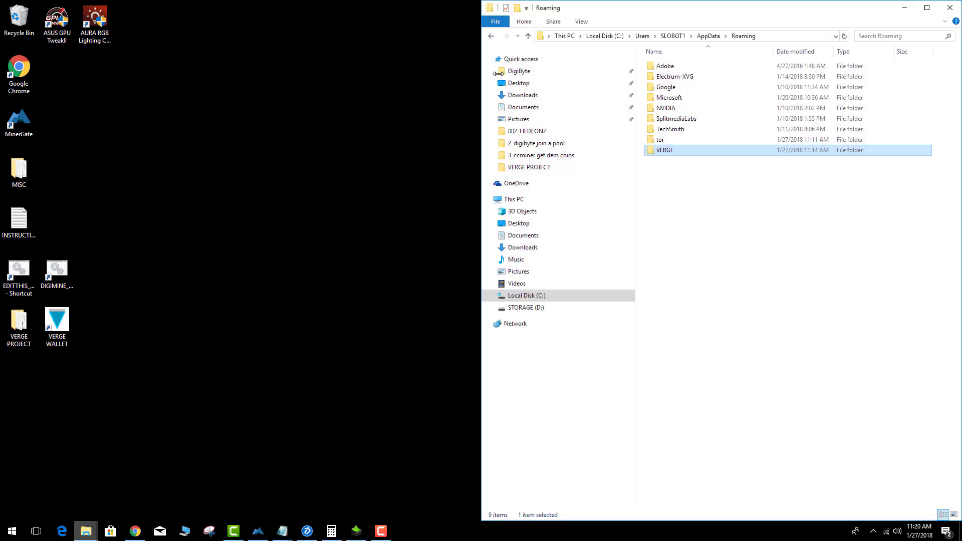
{"action": "left_click", "coordinate": [121, 176]}
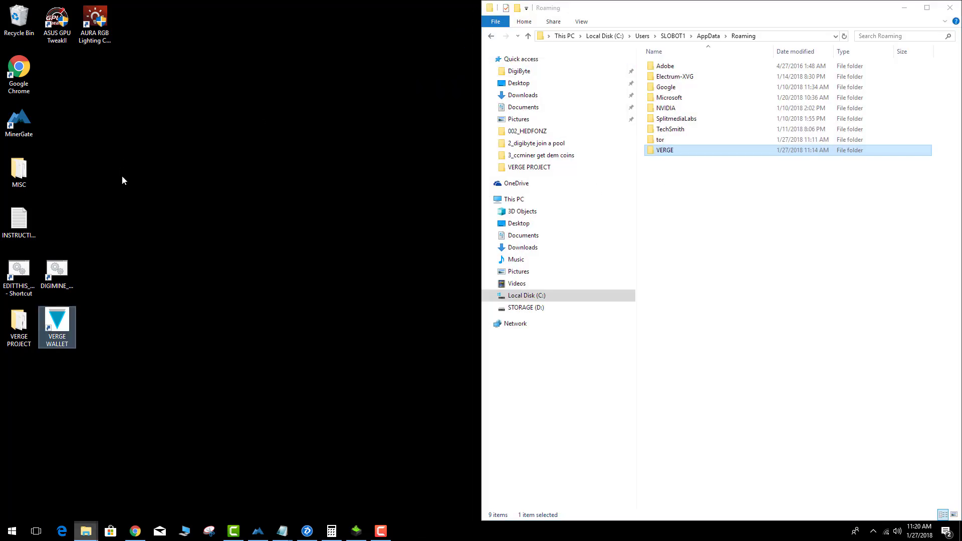
- Browse from the MISC folder window to D:\MINING\_BLOCKCHAINS DOWNLOADS
{"action": "double_click", "coordinate": [18, 170]}
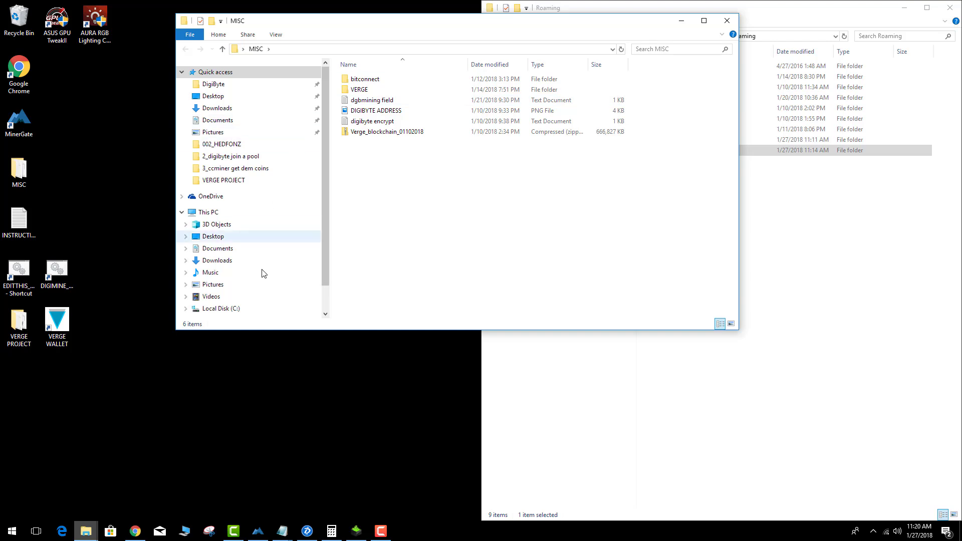
{"action": "left_click", "coordinate": [213, 284]}
{"action": "scroll", "coordinate": [241, 314], "scroll_direction": "down", "scroll_amount": 1}
{"action": "left_click", "coordinate": [239, 290]}
{"action": "left_click", "coordinate": [365, 110]}
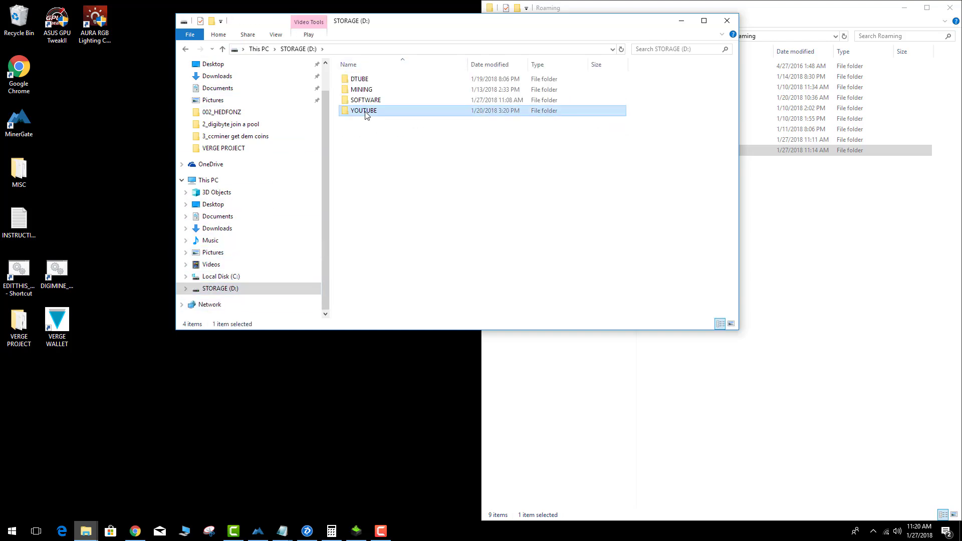
{"action": "double_click", "coordinate": [369, 90]}
{"action": "left_click", "coordinate": [374, 93]}
{"action": "double_click", "coordinate": [373, 93]}
- Copy the Verge_blockchain archive onto the desktop and close the _BLOCKCHAINS DOWNLOADS window
{"action": "left_click", "coordinate": [371, 99]}
{"action": "left_click_drag", "start_coordinate": [371, 99], "coordinate": [321, 389]}
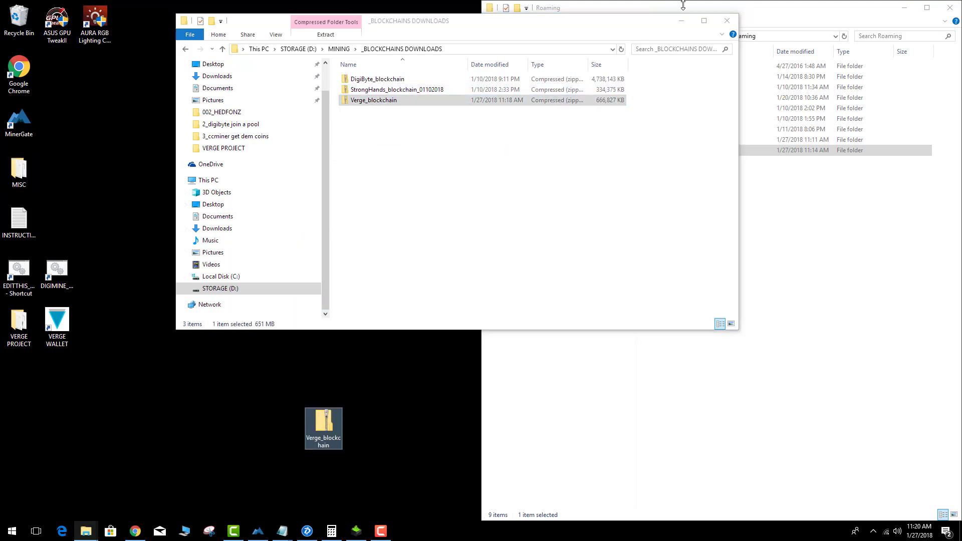
{"action": "left_click", "coordinate": [722, 19]}
- Move the Verge_blockchain archive higher on the desktop and open the VERGE folder in Roaming
{"action": "left_click_drag", "start_coordinate": [311, 439], "coordinate": [270, 287]}
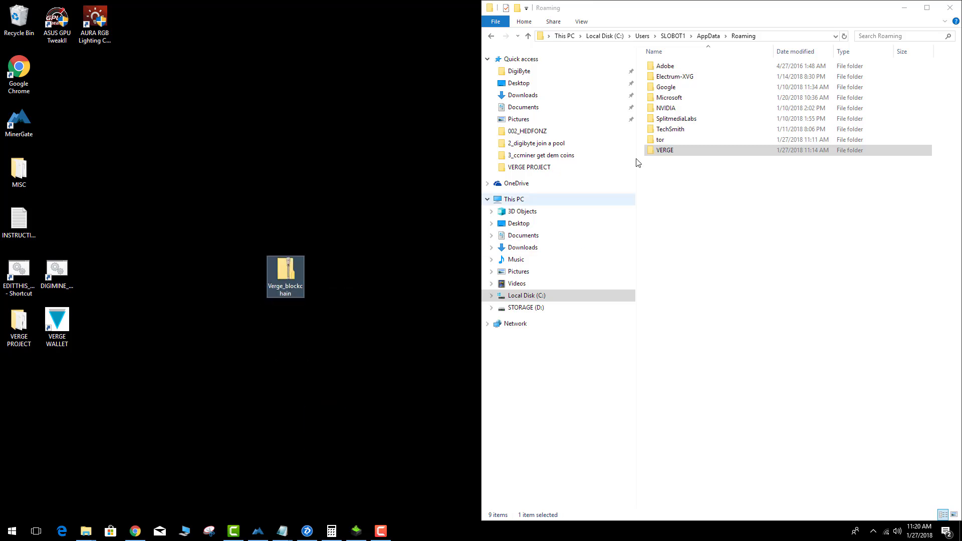
{"action": "left_click", "coordinate": [688, 156]}
{"action": "double_click", "coordinate": [686, 155]}
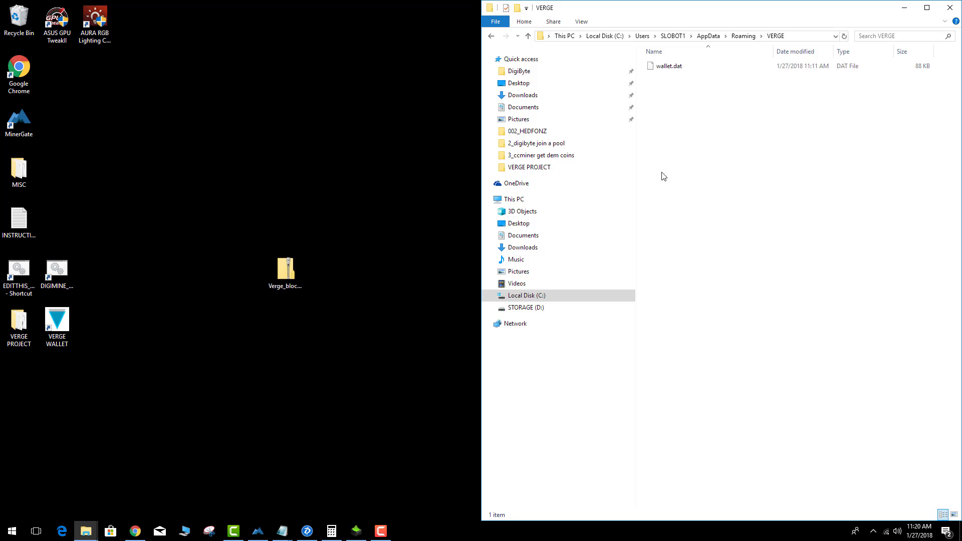
{"action": "right_click", "coordinate": [290, 273]}
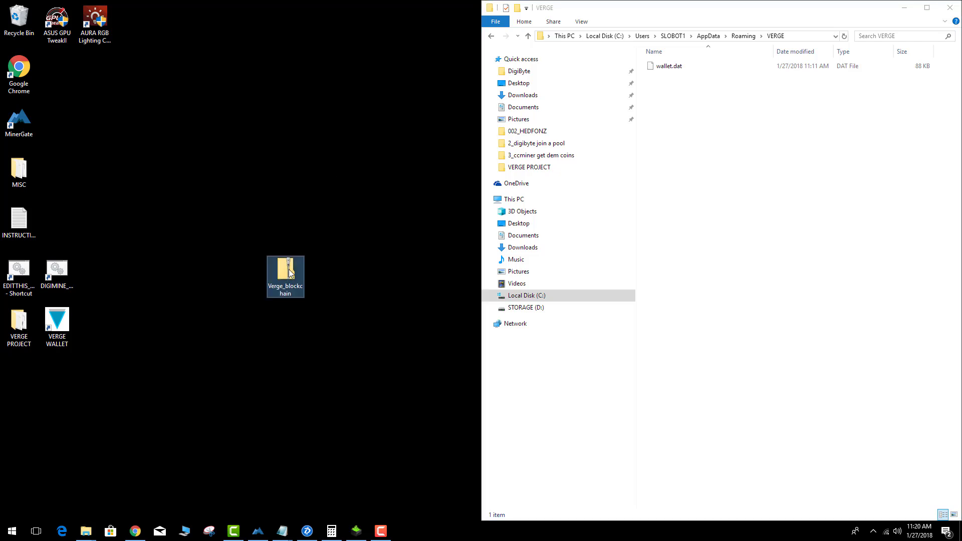
{"action": "mouse_move", "coordinate": [312, 302]}
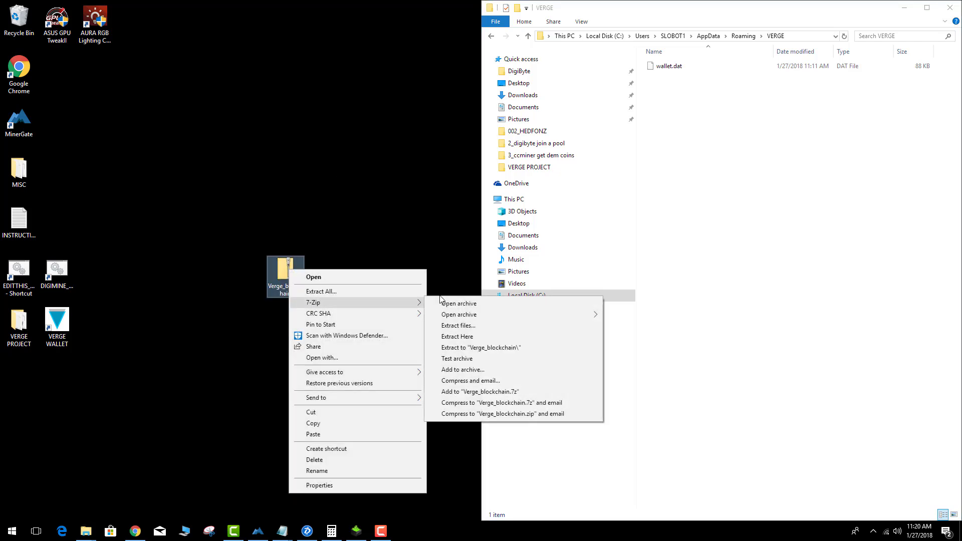
{"action": "left_click", "coordinate": [458, 325]}
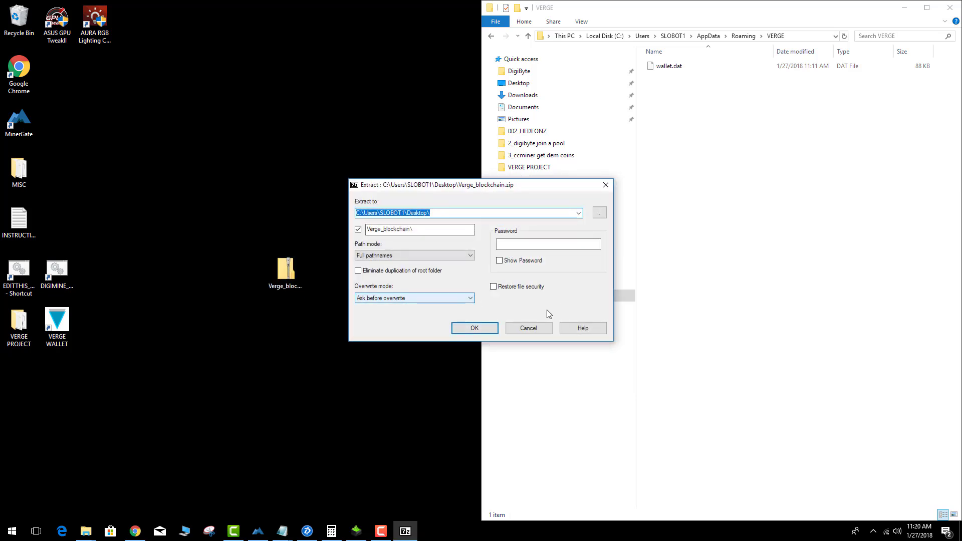
{"action": "left_click", "coordinate": [529, 328]}
- Open the Verge_blockchain archive in 7-Zip and dock its window to the left half of the screen
{"action": "right_click", "coordinate": [288, 279]}
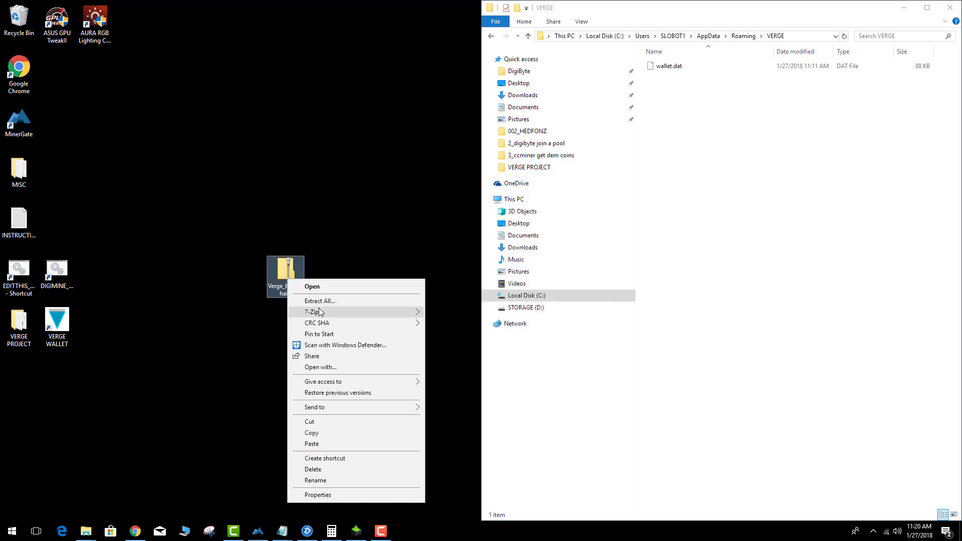
{"action": "mouse_move", "coordinate": [320, 311]}
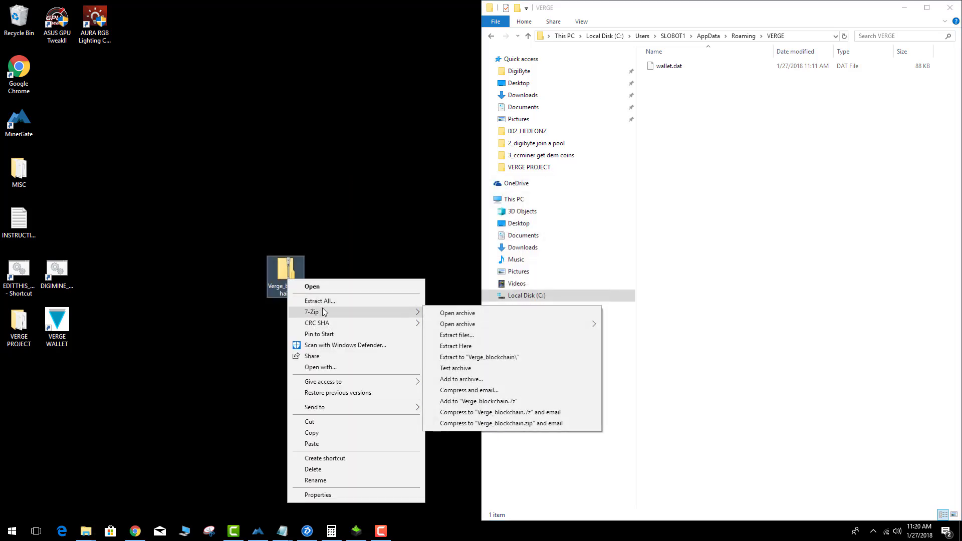
{"action": "left_click", "coordinate": [466, 313]}
{"action": "left_click_drag", "start_coordinate": [339, 107], "coordinate": [1, 106]}
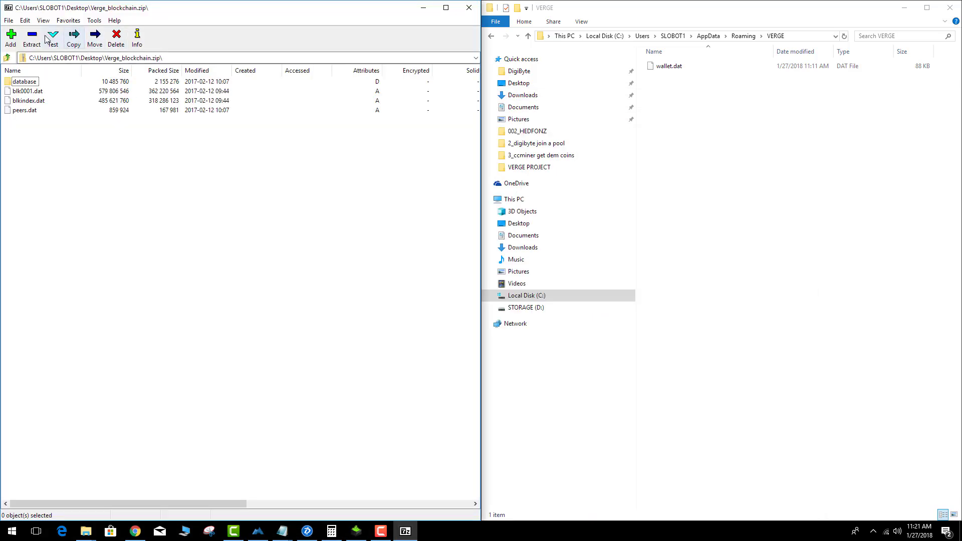
{"action": "scroll", "coordinate": [69, 160], "scroll_direction": "right", "scroll_amount": 5}
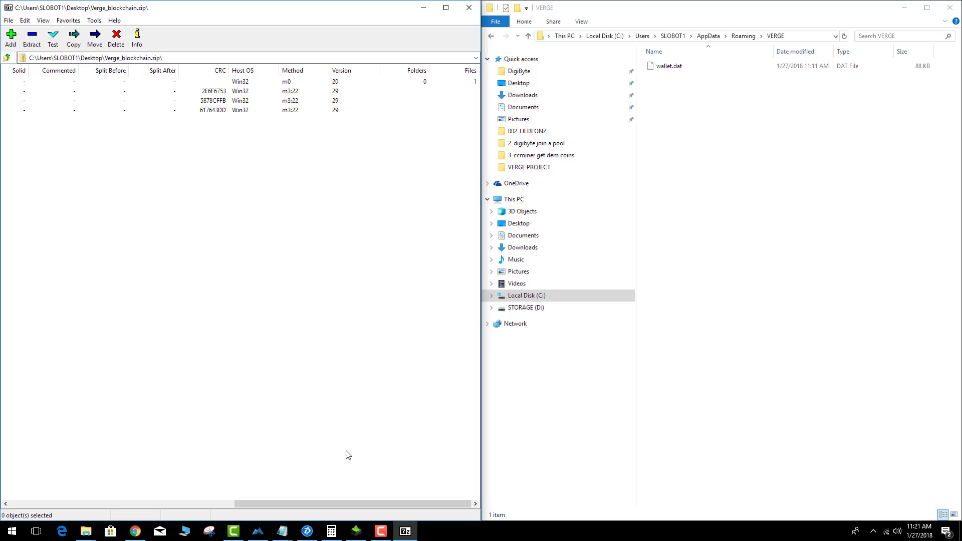
{"action": "left_click_drag", "start_coordinate": [335, 503], "coordinate": [94, 498]}
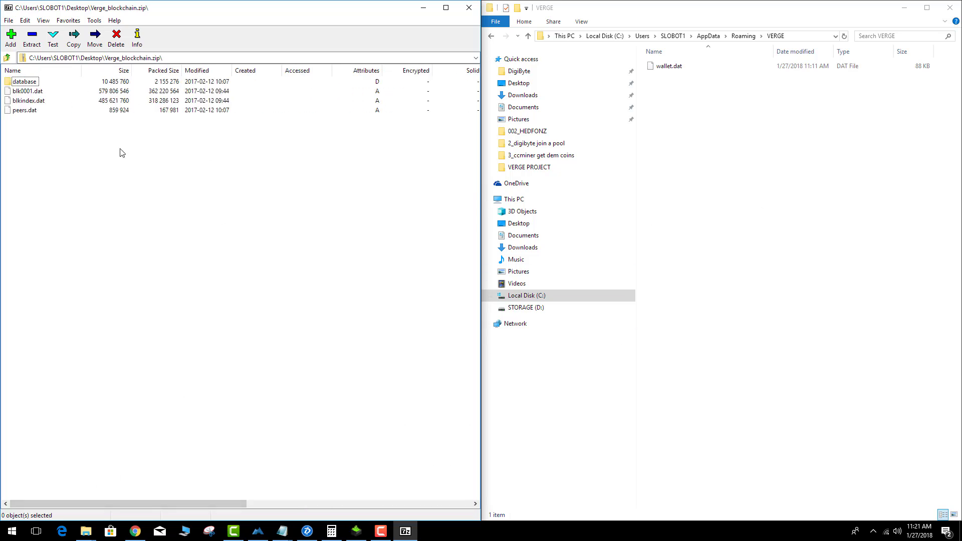
{"action": "scroll", "coordinate": [44, 102], "scroll_direction": "right", "scroll_amount": 5}
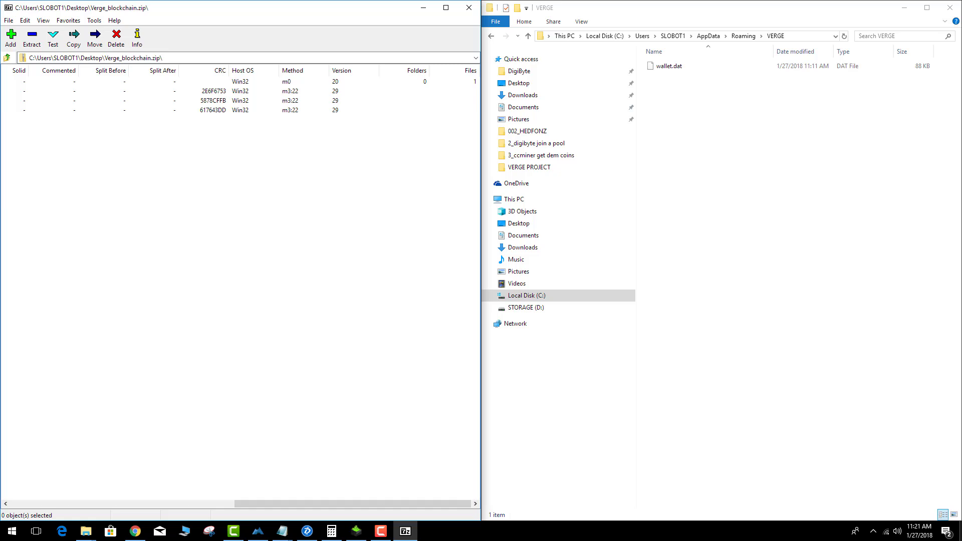
{"action": "left_click_drag", "start_coordinate": [430, 498], "coordinate": [150, 503]}
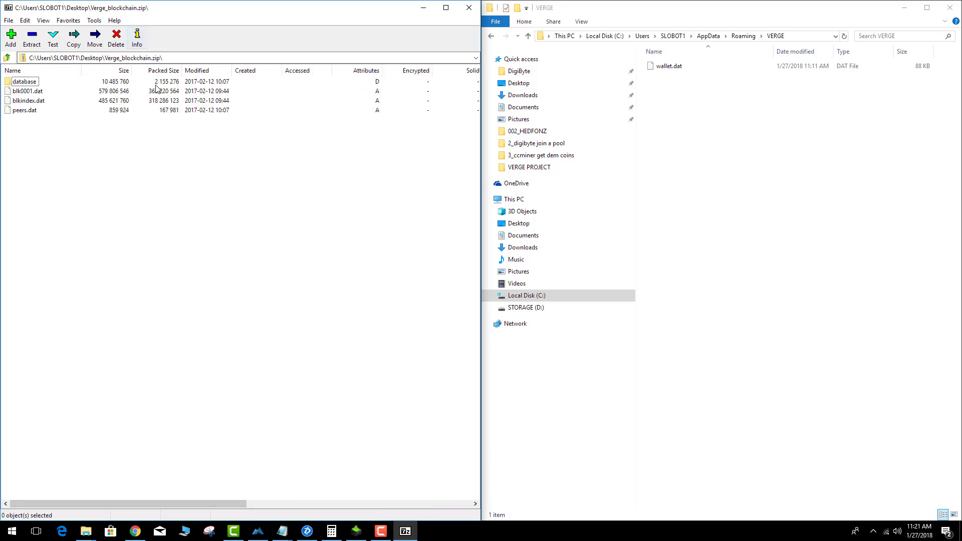
- Start extracting the Verge_blockchain archive and browse for its destination folder, keeping the folder dialog clear of the VERGE window's path
{"action": "left_click", "coordinate": [41, 46]}
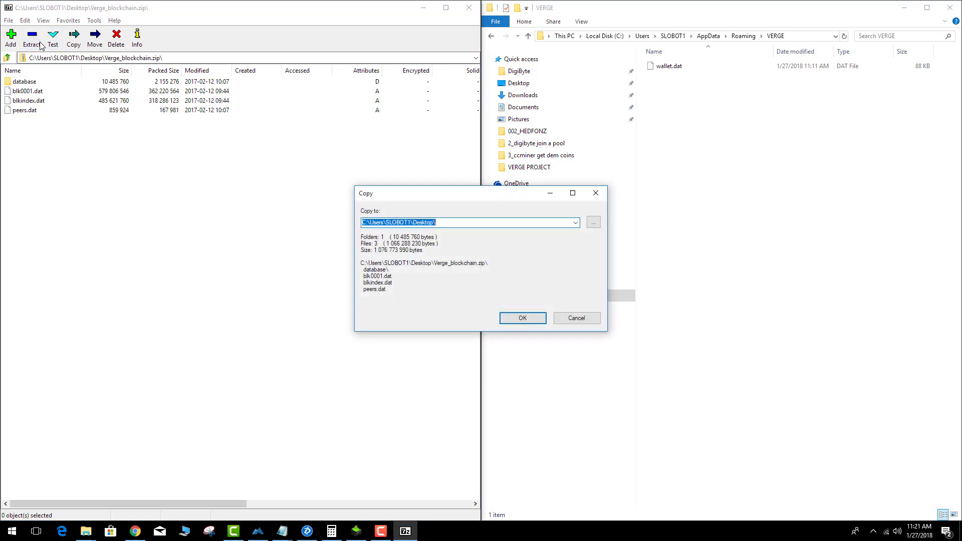
{"action": "left_click", "coordinate": [593, 223]}
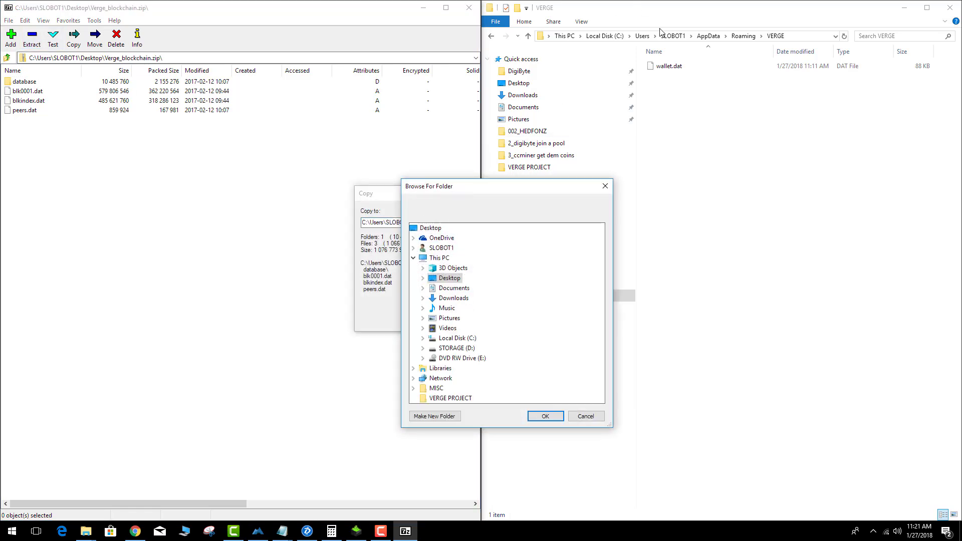
{"action": "left_click", "coordinate": [804, 37]}
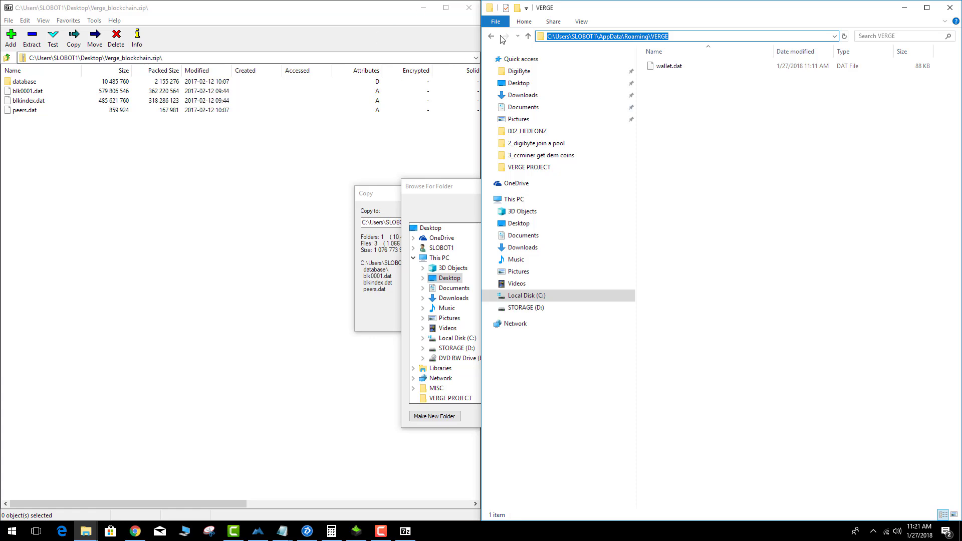
{"action": "left_click", "coordinate": [392, 266]}
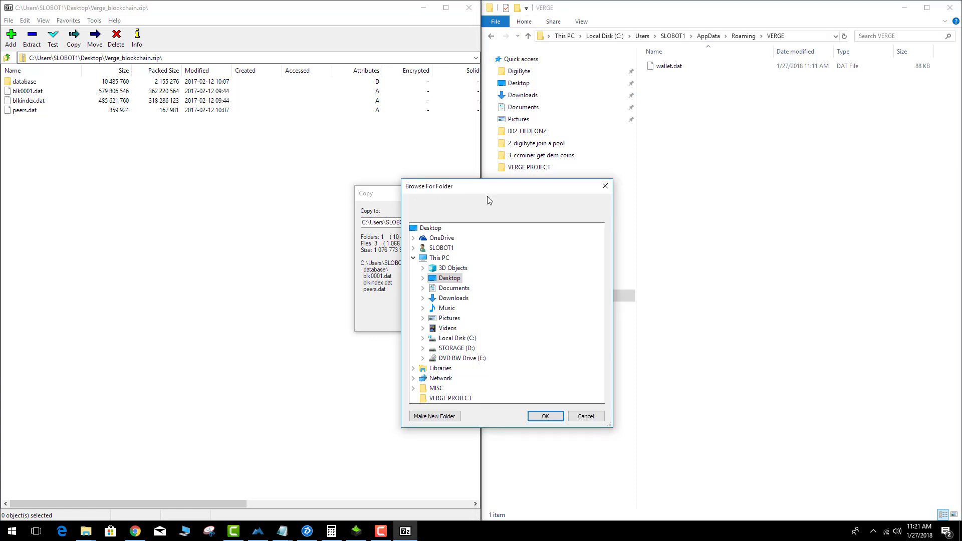
{"action": "left_click_drag", "start_coordinate": [487, 189], "coordinate": [341, 183]}
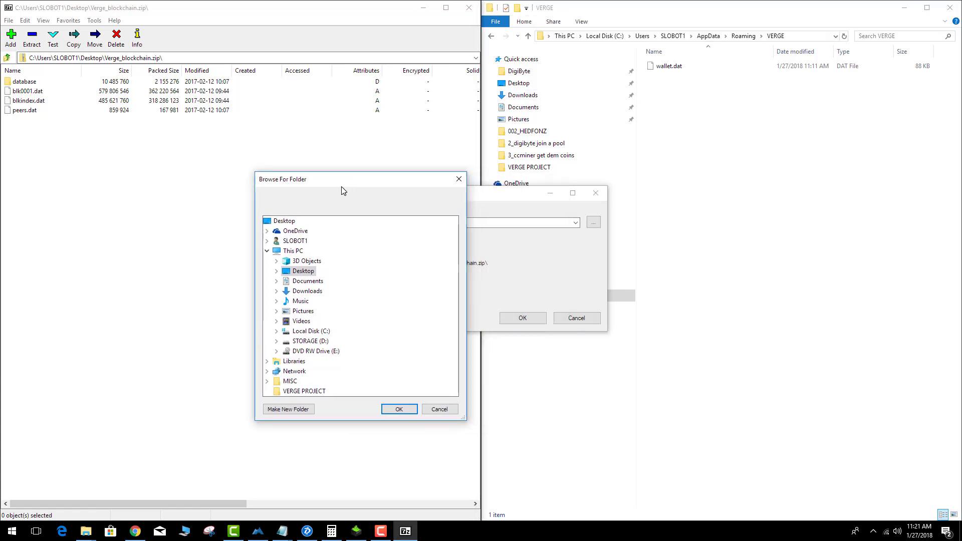
- Choose the VERGE folder under the user's AppData\Roaming on Local Disk (C:) as the destination and extract the archive there
{"action": "double_click", "coordinate": [310, 331]}
{"action": "scroll", "coordinate": [333, 331], "scroll_direction": "down", "scroll_amount": 2}
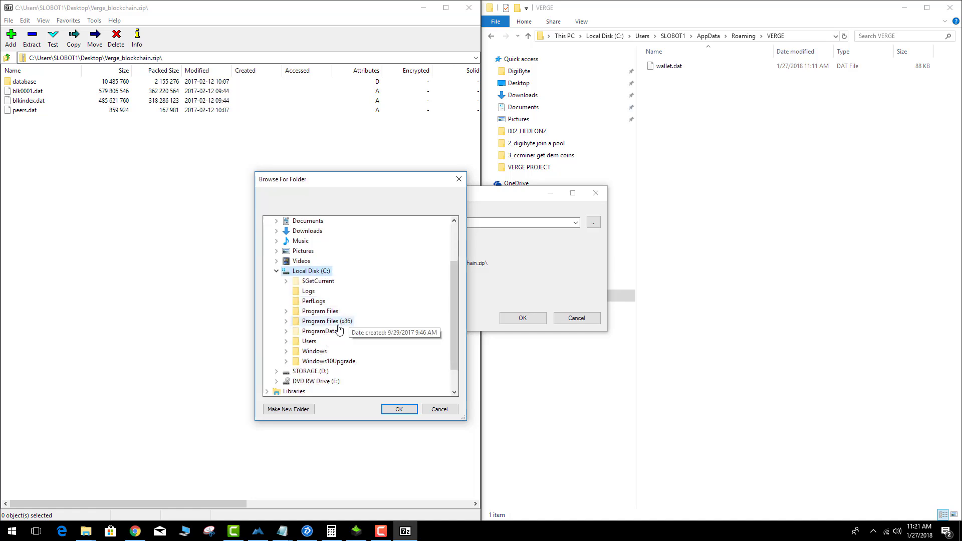
{"action": "double_click", "coordinate": [319, 342]}
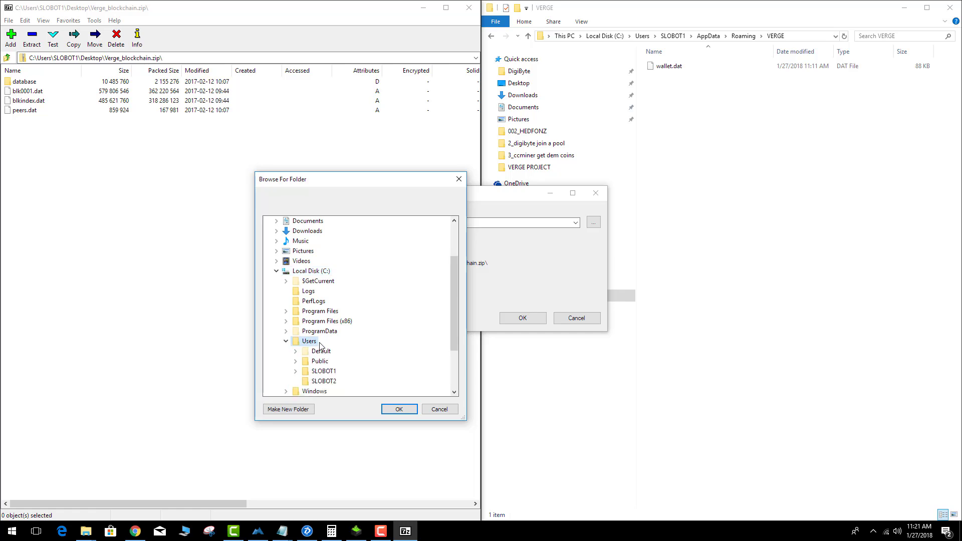
{"action": "double_click", "coordinate": [323, 371]}
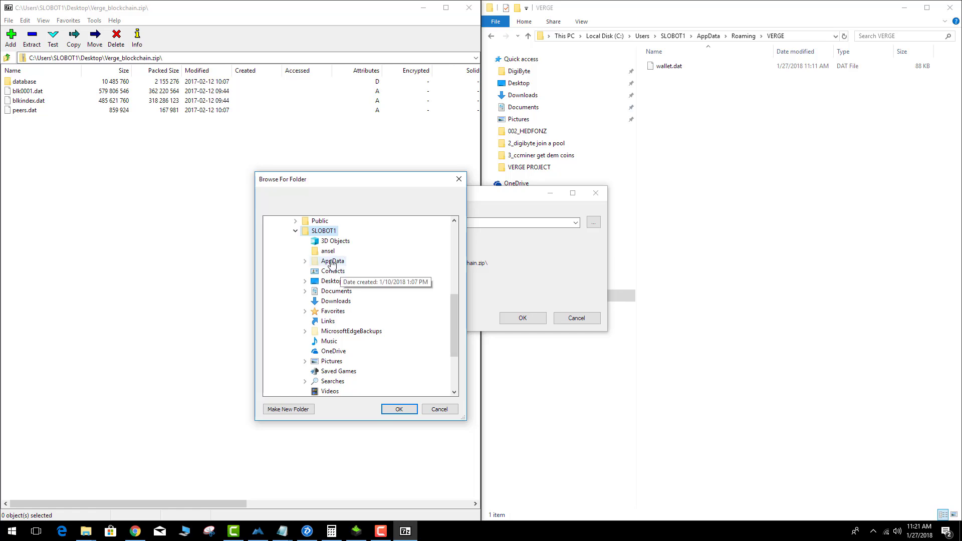
{"action": "double_click", "coordinate": [331, 262]}
{"action": "double_click", "coordinate": [342, 291]}
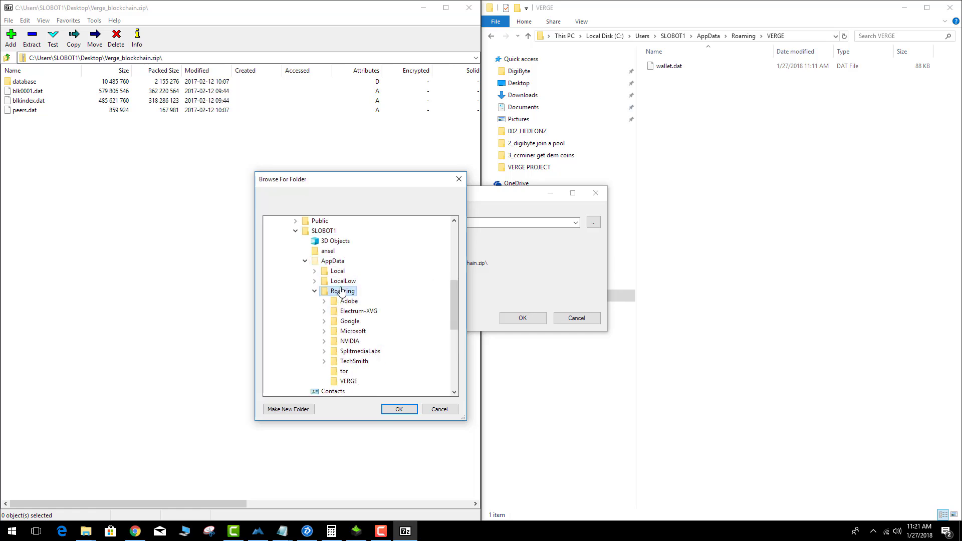
{"action": "left_click", "coordinate": [344, 381]}
{"action": "left_click", "coordinate": [398, 409]}
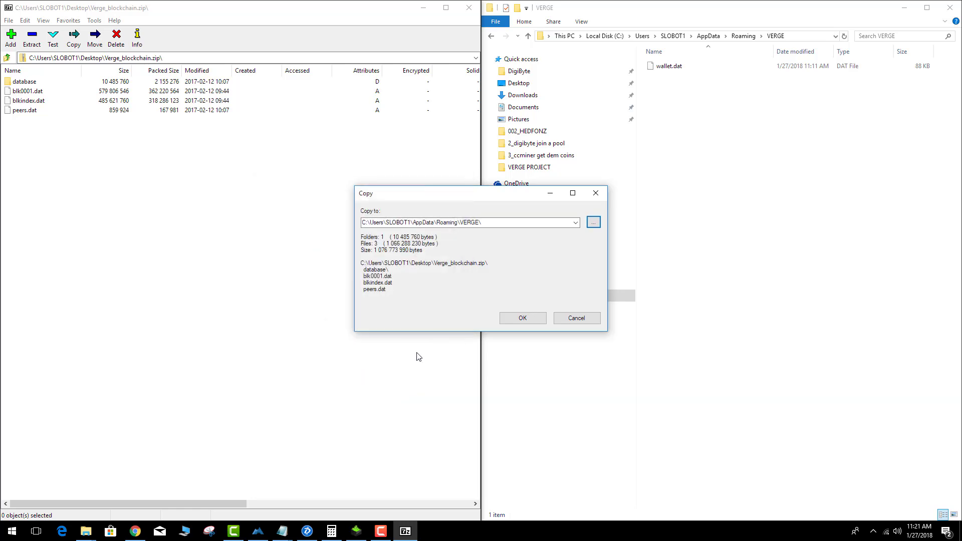
{"action": "left_click", "coordinate": [512, 318]}
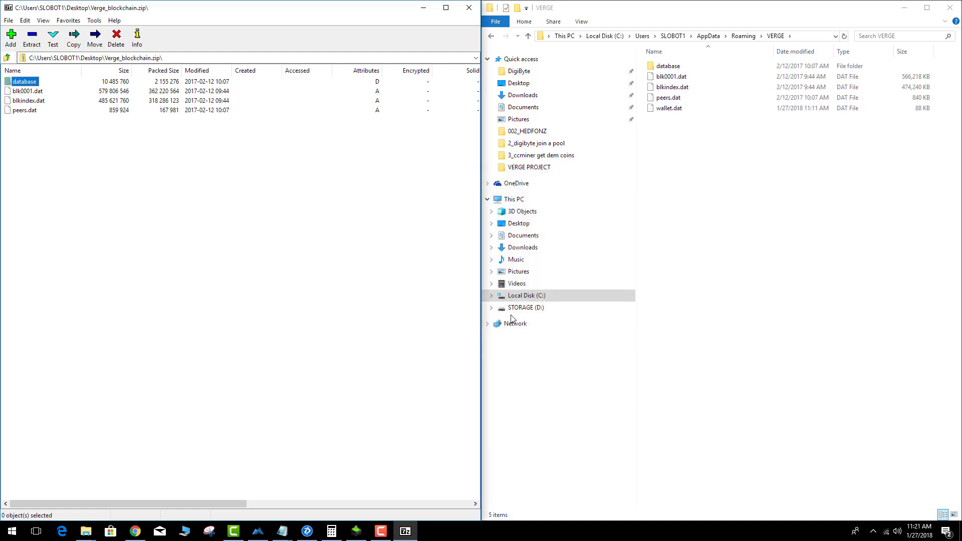
- Close the 7-Zip and VERGE folder windows and delete the Verge_blockchain archive from the desktop
{"action": "left_click", "coordinate": [468, 7]}
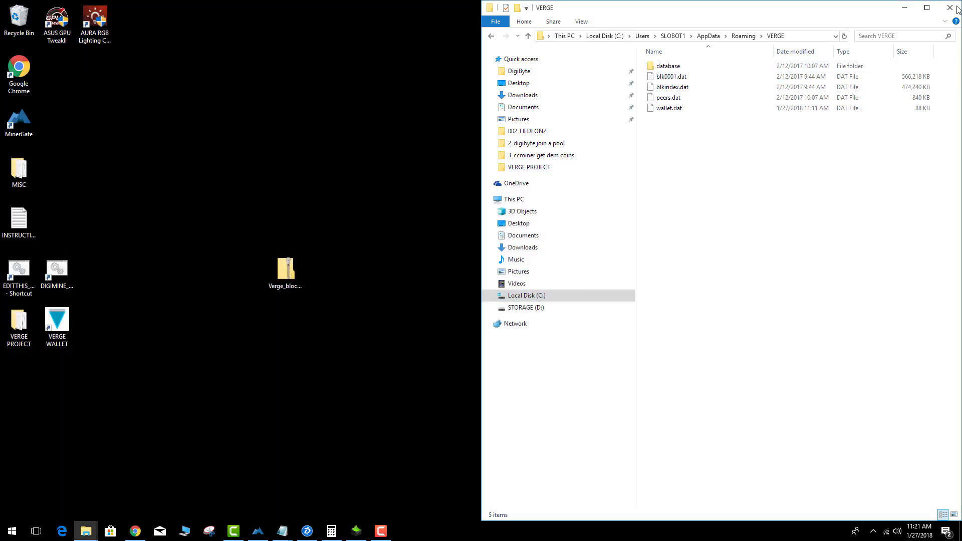
{"action": "left_click", "coordinate": [950, 6]}
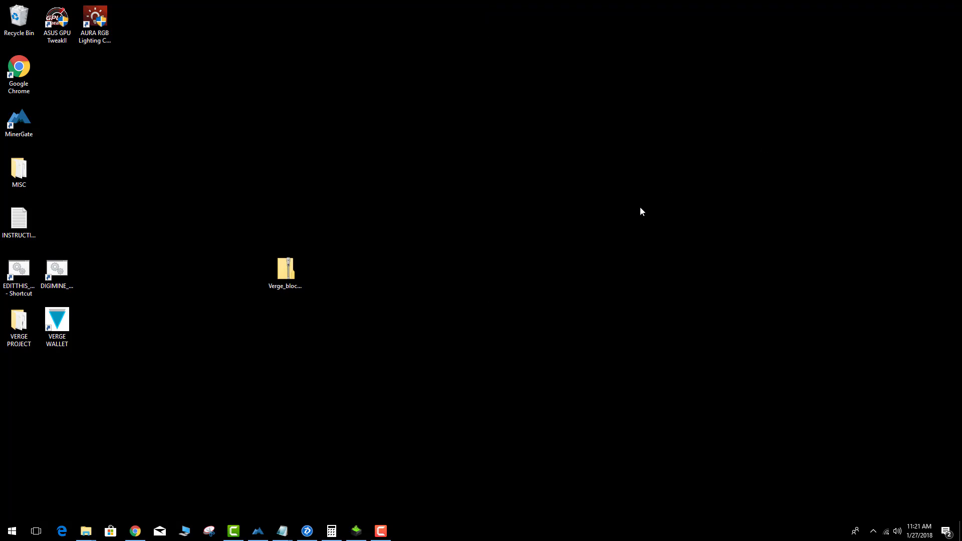
{"action": "right_click", "coordinate": [297, 275]}
{"action": "left_click", "coordinate": [327, 453]}
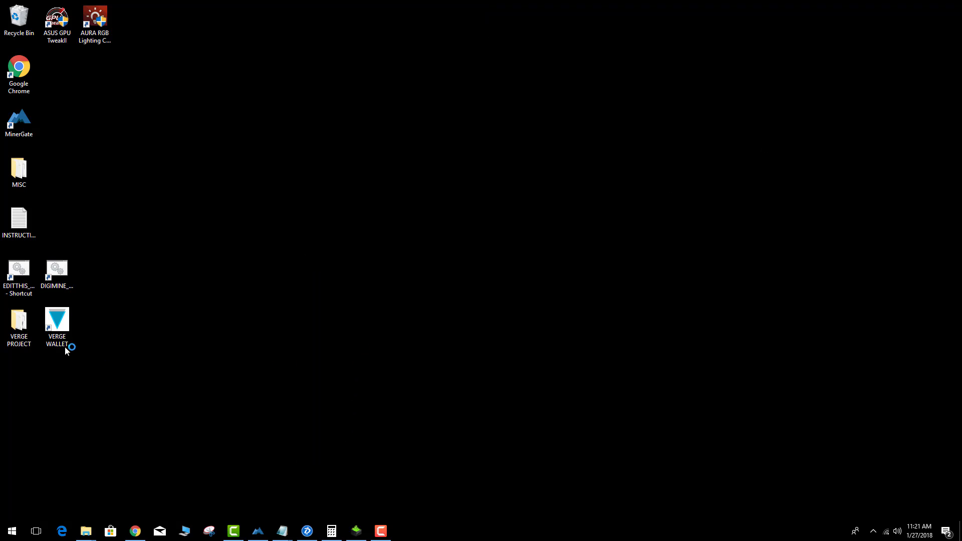
- Launch the VERGE WALLET from the desktop and open the VERGE folder inside %appdata%
{"action": "double_click", "coordinate": [55, 321]}
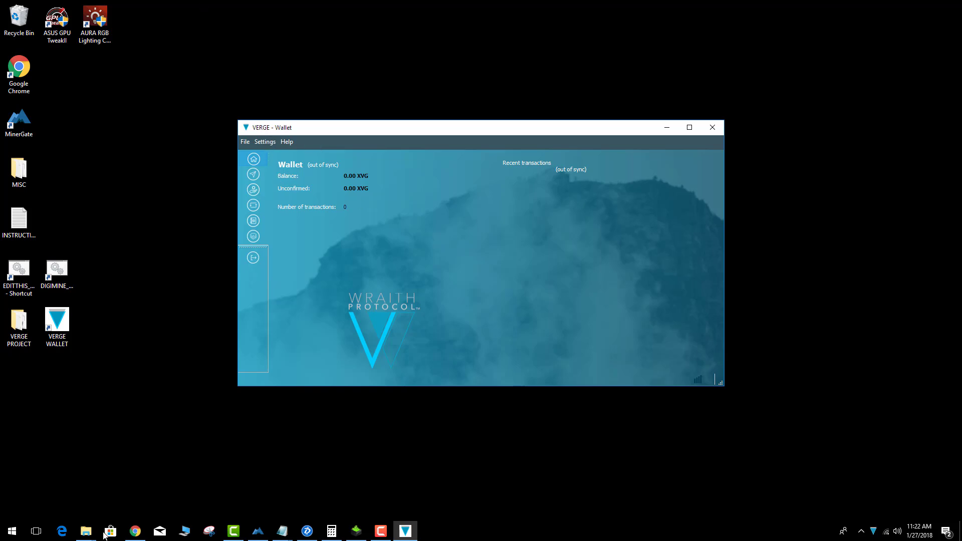
{"action": "mouse_move", "coordinate": [94, 532]}
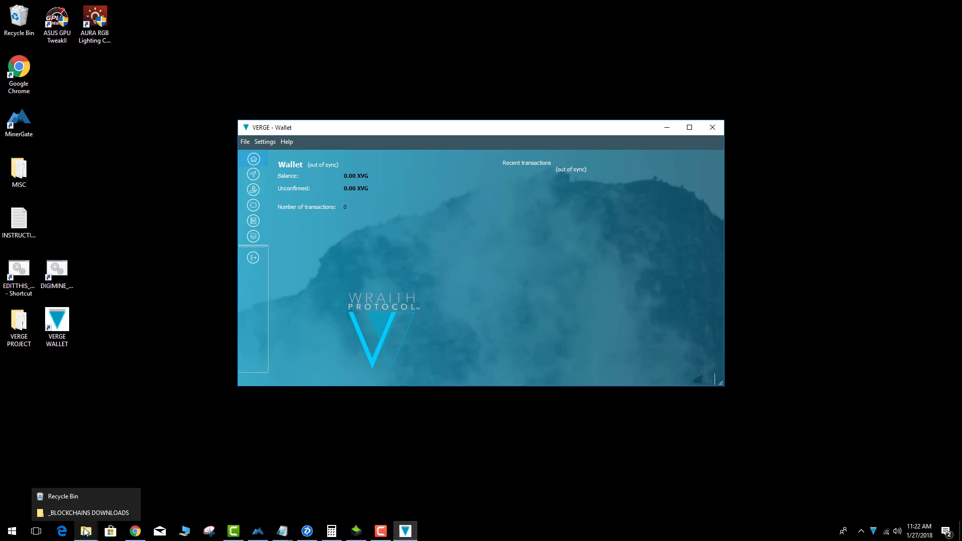
{"action": "left_click", "coordinate": [19, 533]}
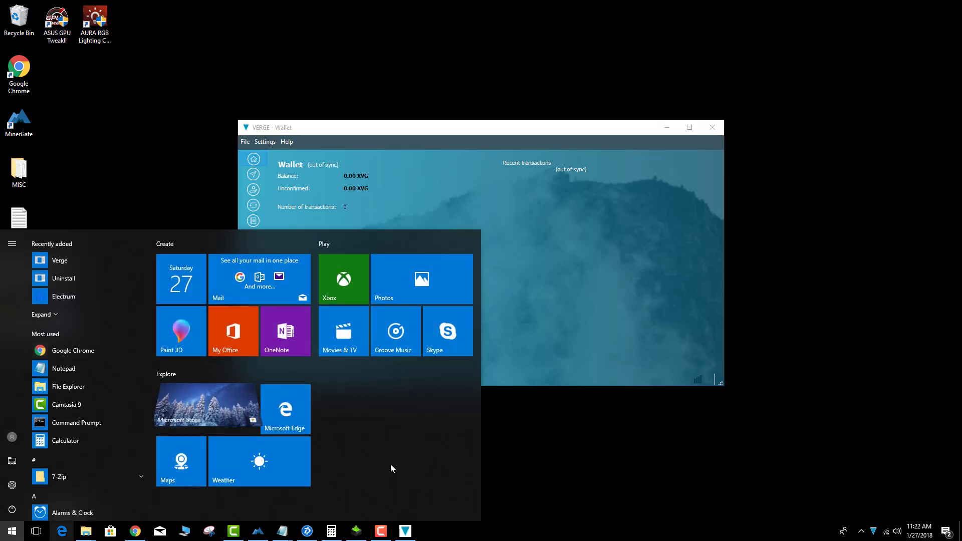
{"action": "type", "text": "a"}
{"action": "key", "text": "BackSpace"}
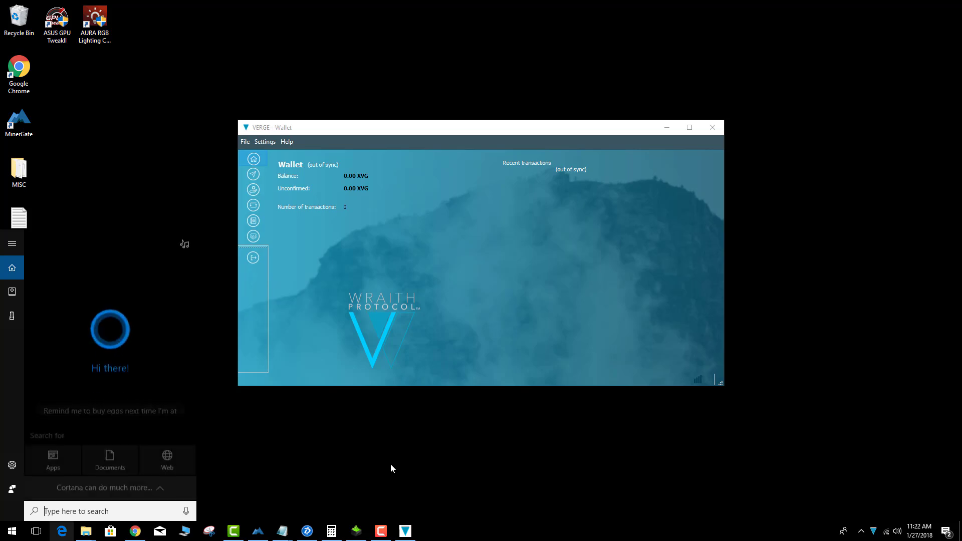
{"action": "type", "text": "%appdata"}
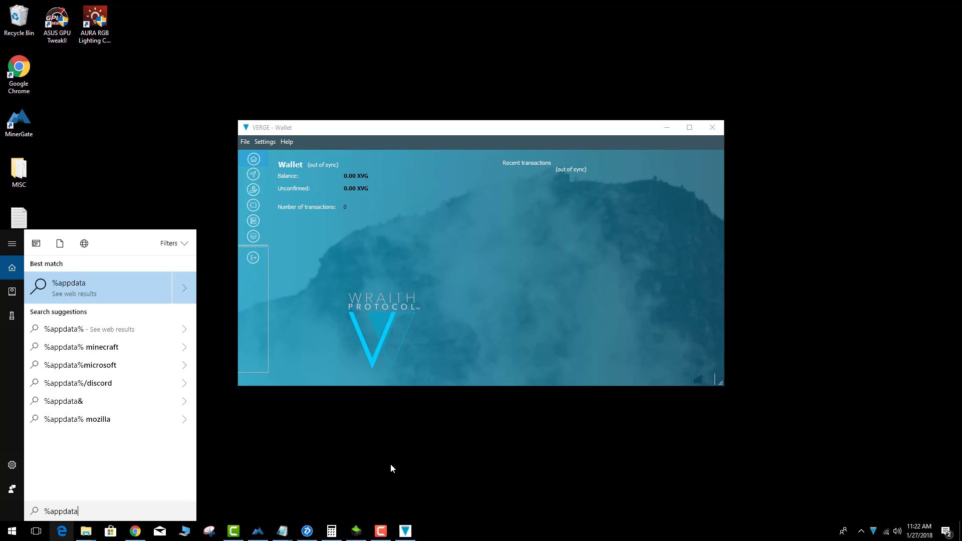
{"action": "type", "text": "%"}
{"action": "key", "text": "Return"}
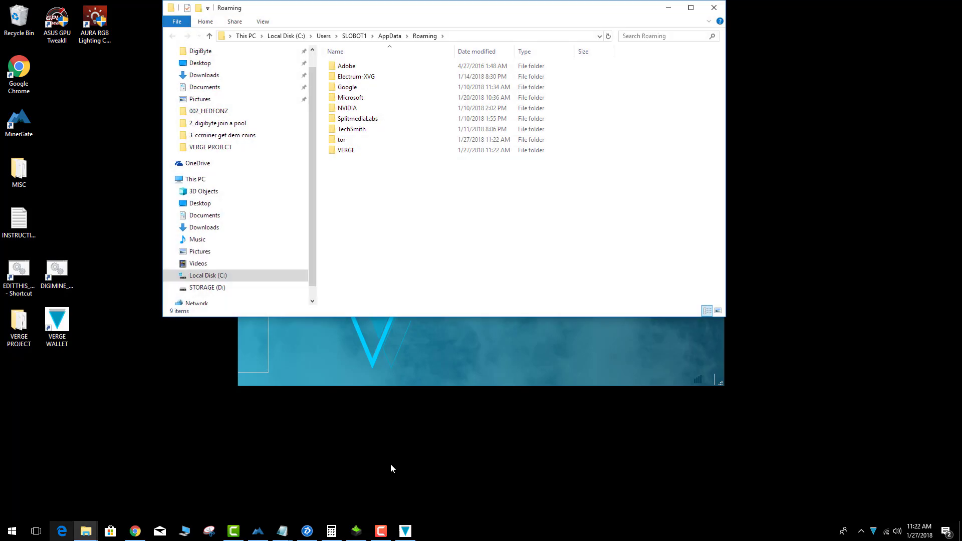
{"action": "double_click", "coordinate": [353, 150]}
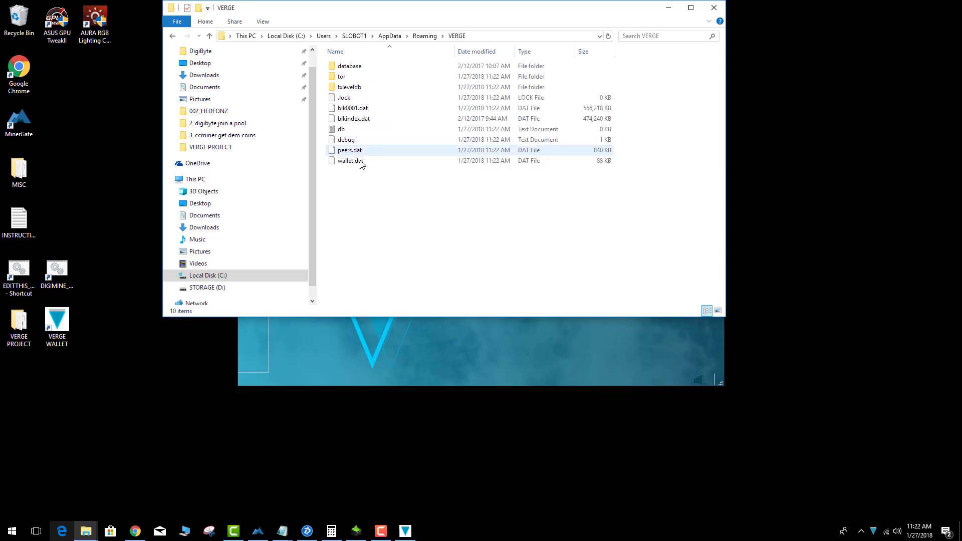
- Examine the contents of the tor and VERGE folders in Roaming and minimize the folder window
{"action": "left_click", "coordinate": [424, 35]}
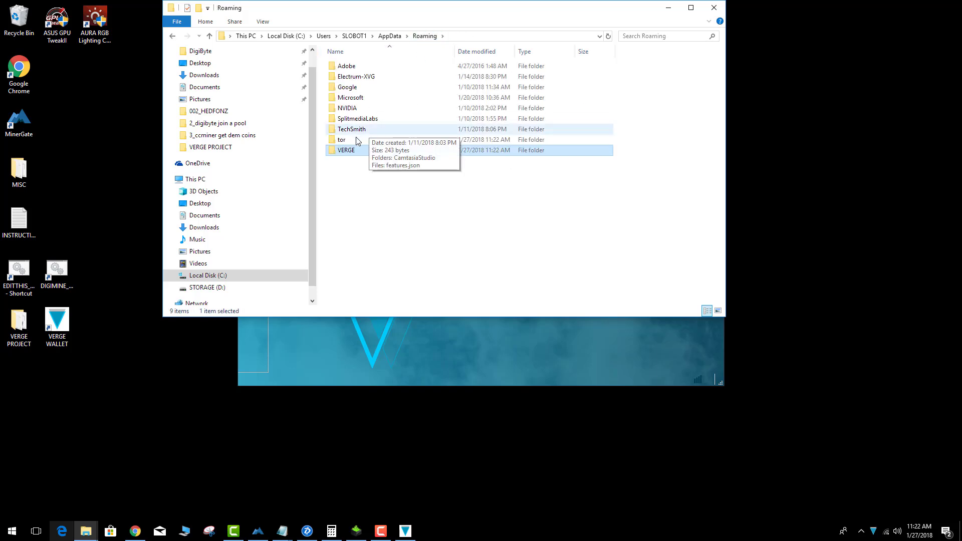
{"action": "double_click", "coordinate": [377, 141]}
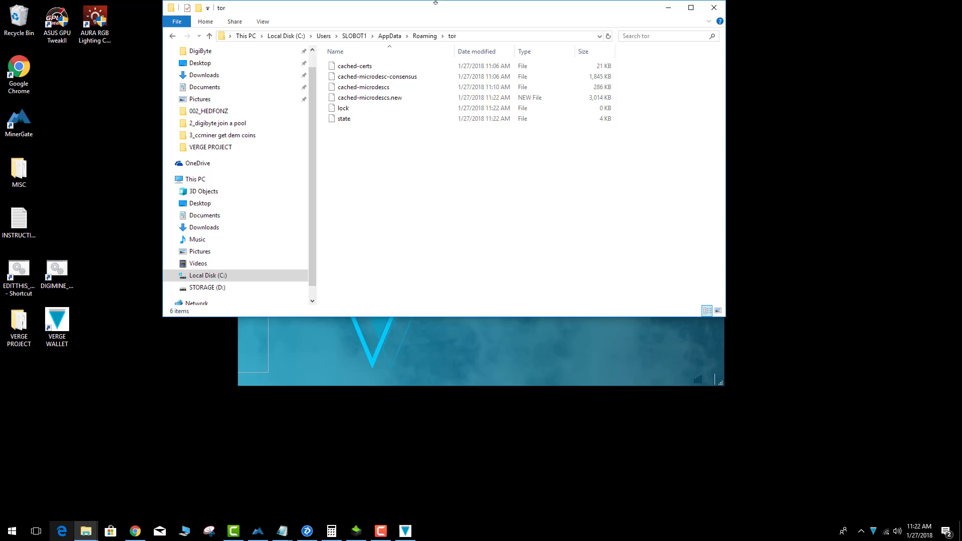
{"action": "left_click", "coordinate": [424, 35]}
{"action": "double_click", "coordinate": [350, 150]}
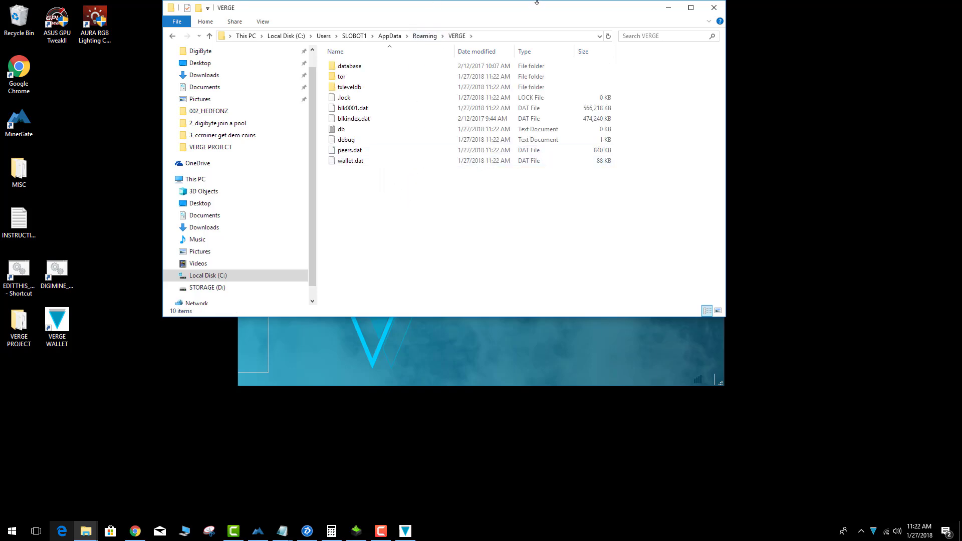
{"action": "left_click", "coordinate": [668, 7]}
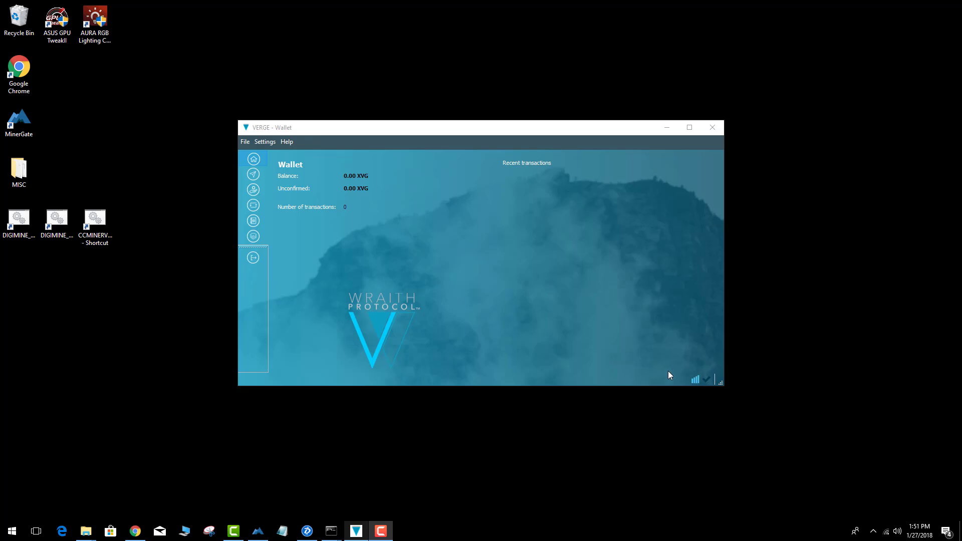
- Check the network connection indicator in the VERGE wallet
{"action": "left_click", "coordinate": [693, 380]}
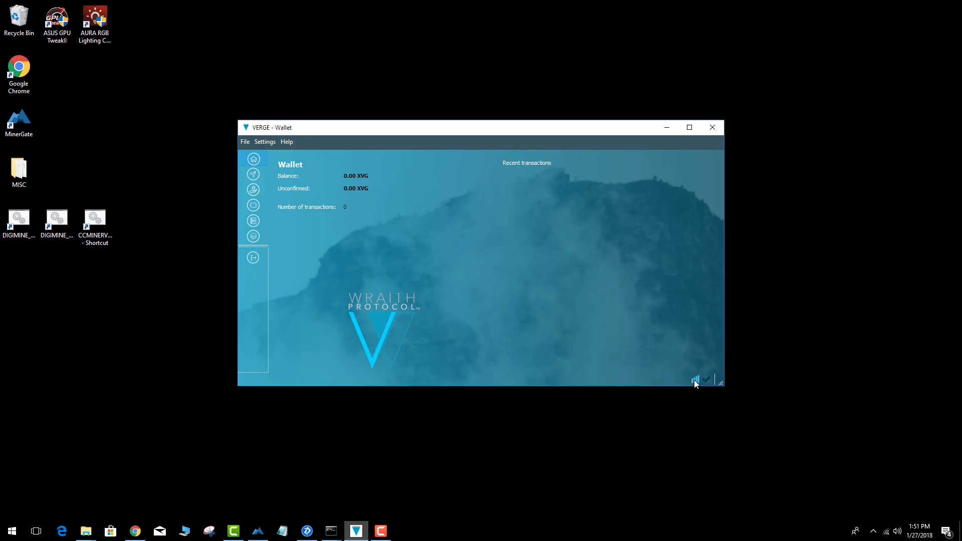